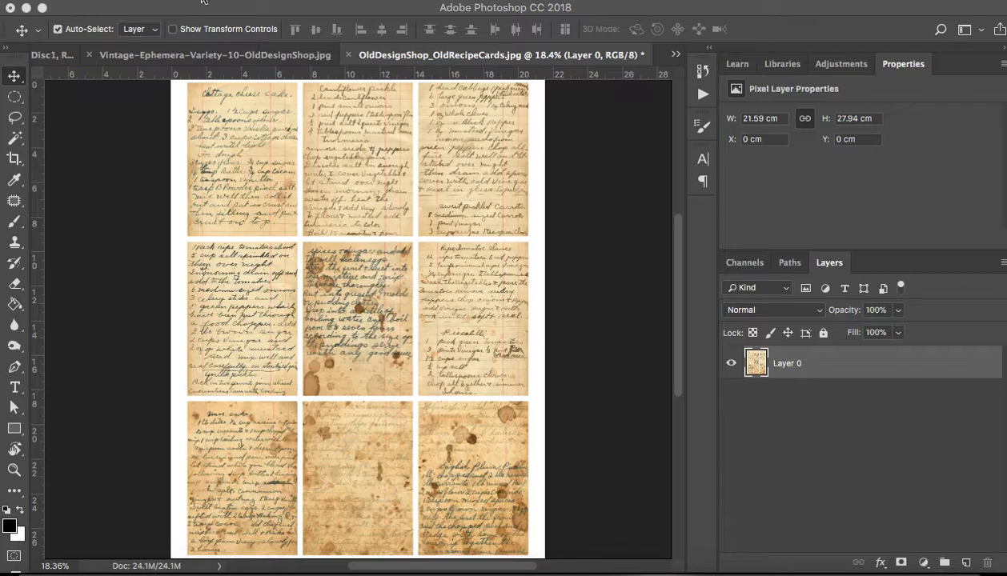
Look over the fruit illustration sheet and the Untitled-1 document with the olive disc, ending with the whole Untitled-1 page in view
left_click(241, 56)
mouse_move(236, 53)
left_mouse_down()
mouse_move(228, 69)
mouse_move(243, 58)
left_mouse_up()
left_click(241, 58)
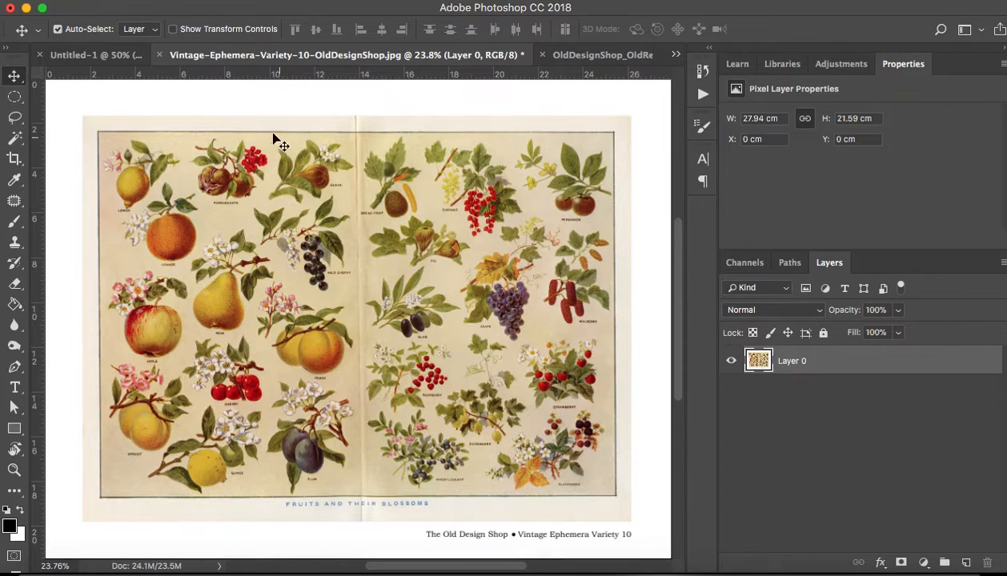
left_click(107, 56)
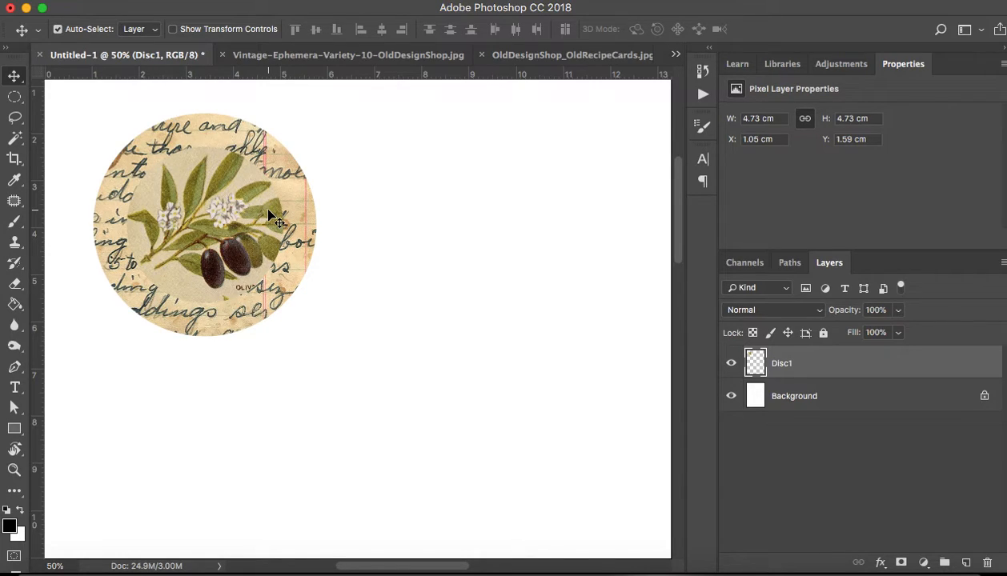
key("super+0")
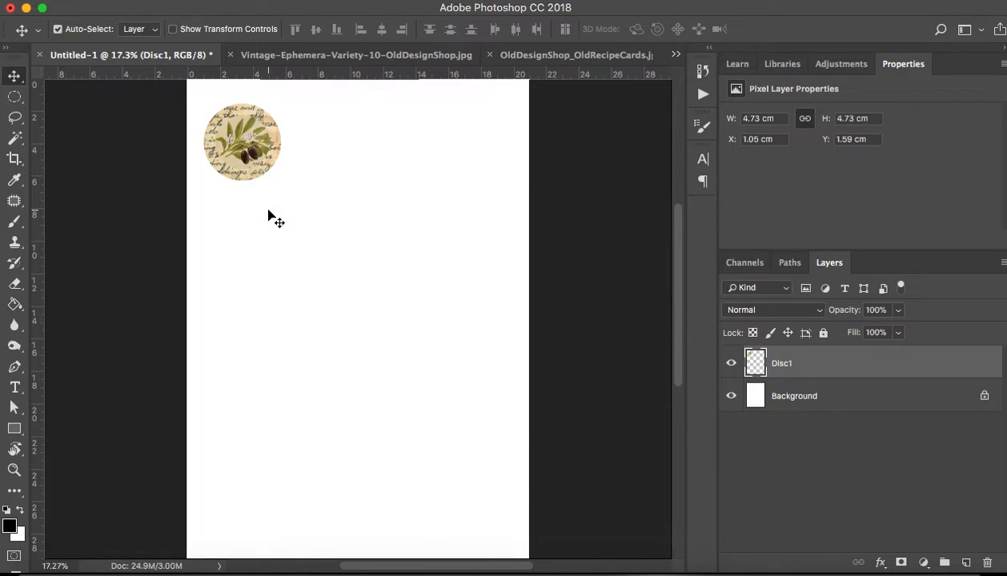
Select an ellipse about 4.0 × 4.2 cm over the English Plum Pudding card's handwriting in OldDesignShop_OldRecipeCards.jpg with the Elliptical Marquee tool
left_click(526, 57)
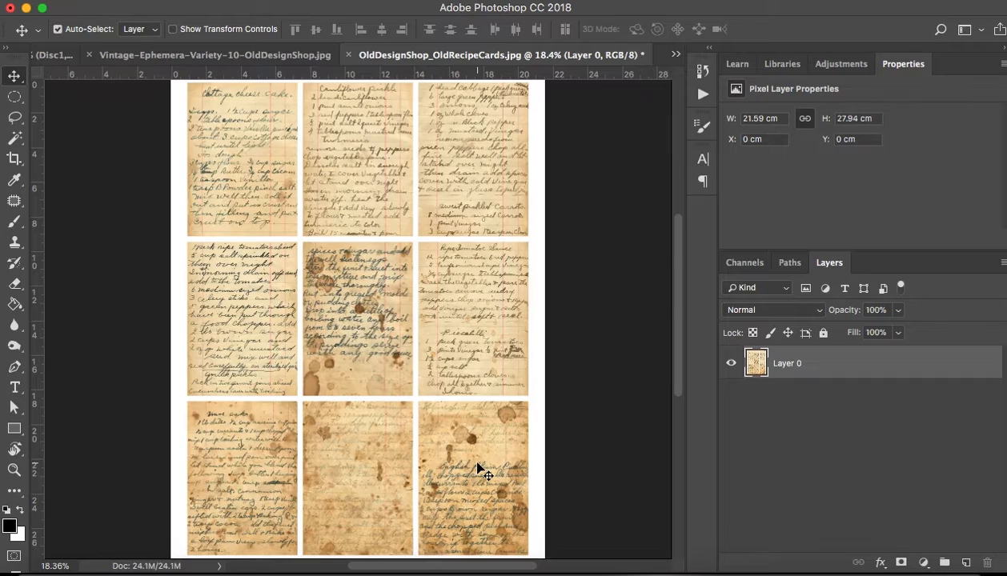
key("super+equal")
key("super+equal")
key("super+equal")
key("super+equal")
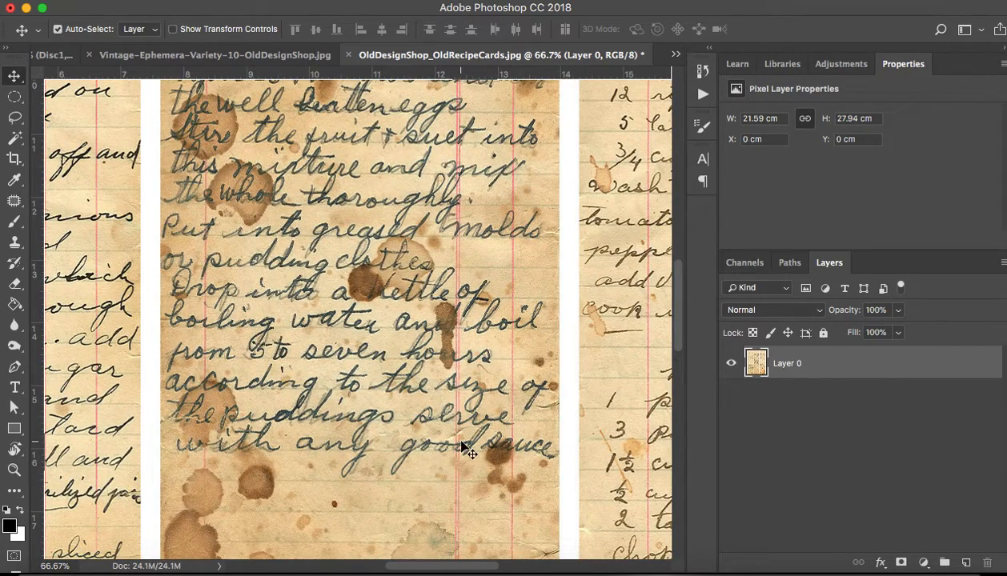
mouse_move(559, 510)
left_mouse_down()
mouse_move(365, 301)
mouse_move(356, 376)
mouse_move(297, 345)
left_mouse_up()
left_click_drag(396, 412, 438, 250)
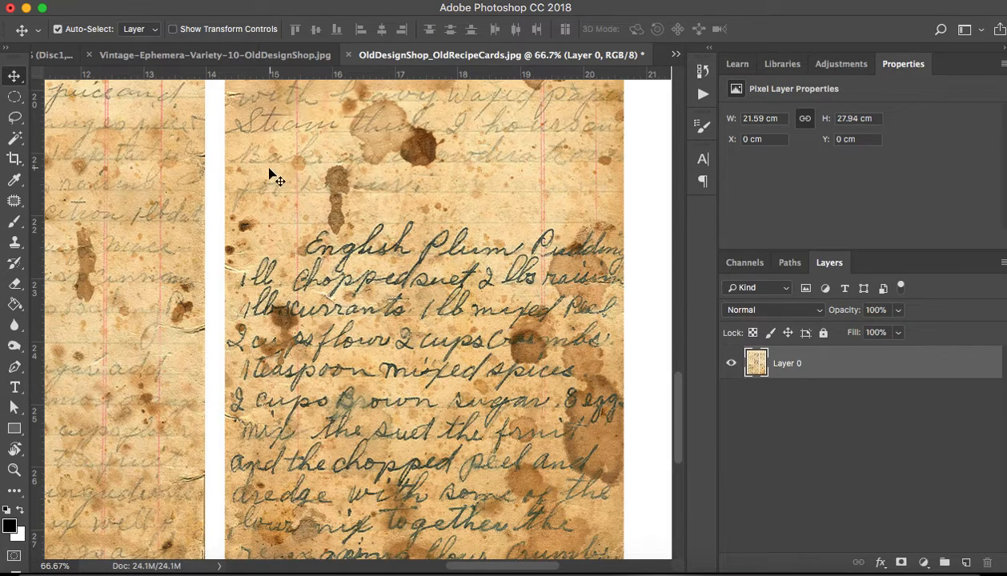
left_click(15, 101)
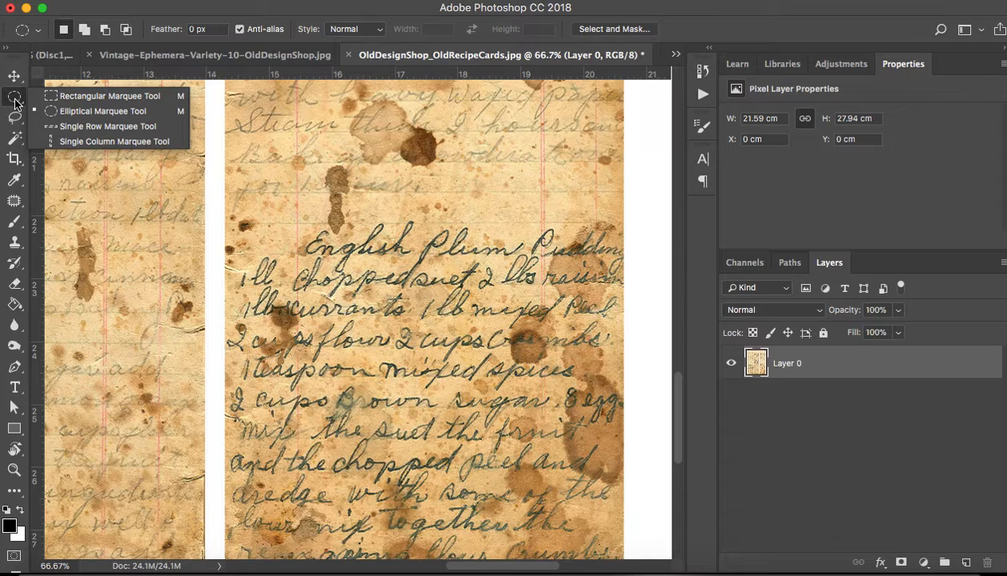
left_click(53, 110)
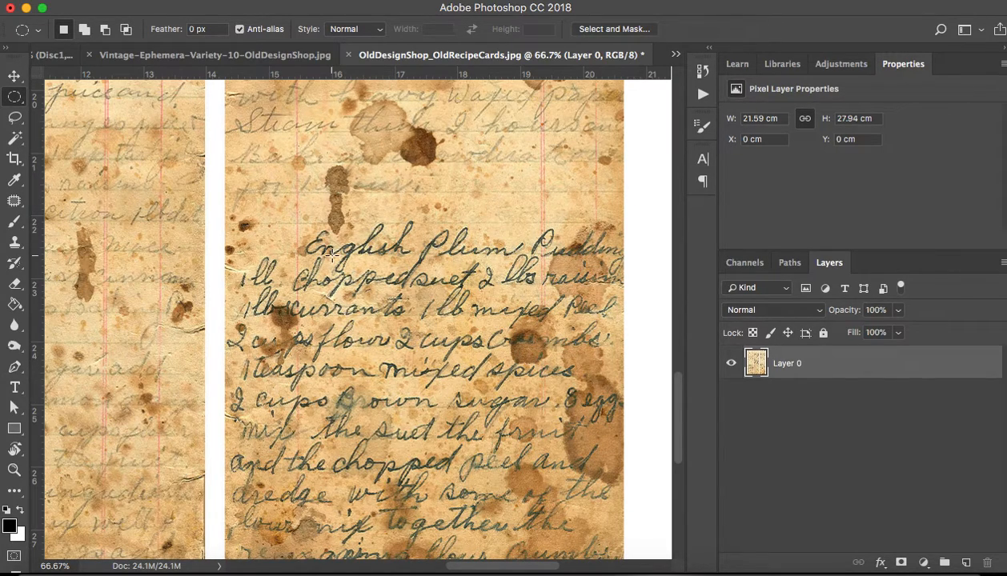
left_click_drag(297, 154, 519, 381)
key("super+d")
left_click(296, 259)
left_click_drag(296, 258, 548, 295)
Copy the selected recipe text area and paste it into the Untitled-1 document as a new layer
scroll(548, 295, "up", 5)
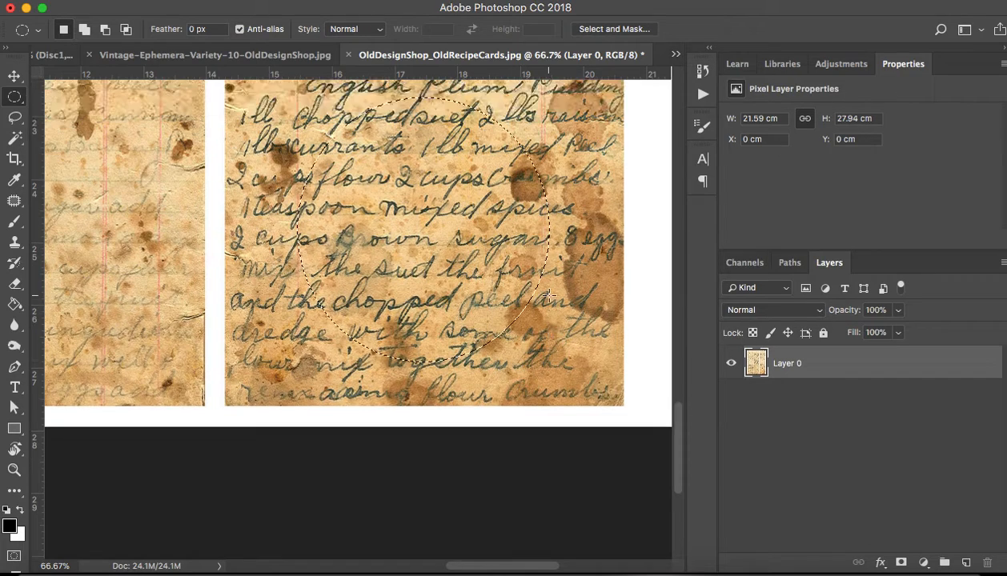
scroll(550, 295, "up", 1)
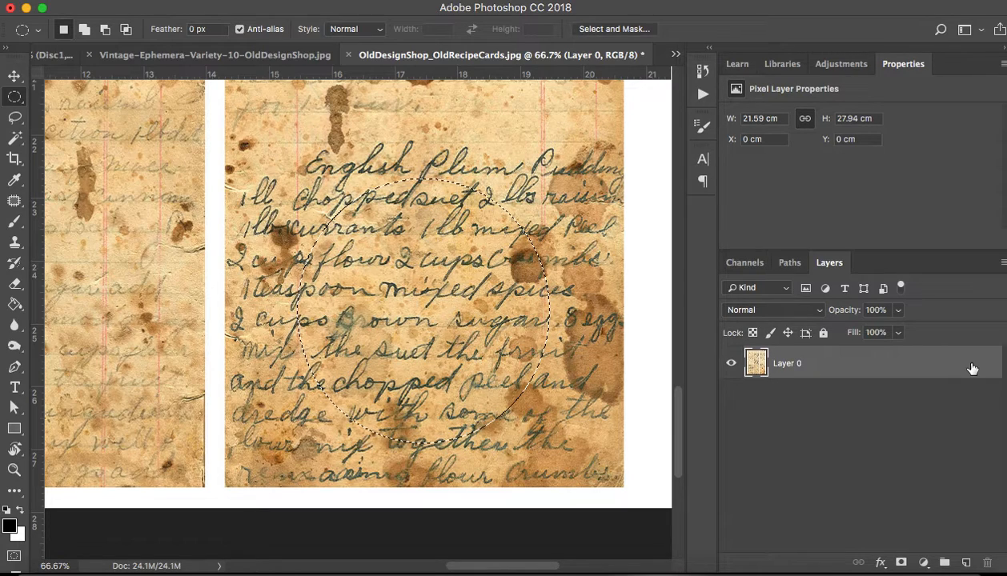
left_click(41, 54)
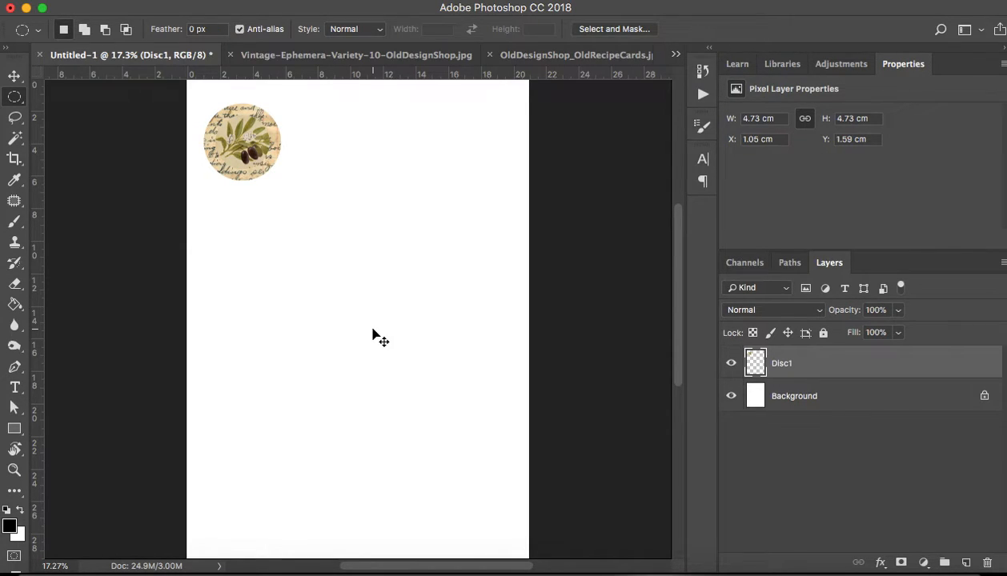
left_click_drag(372, 334, 376, 337)
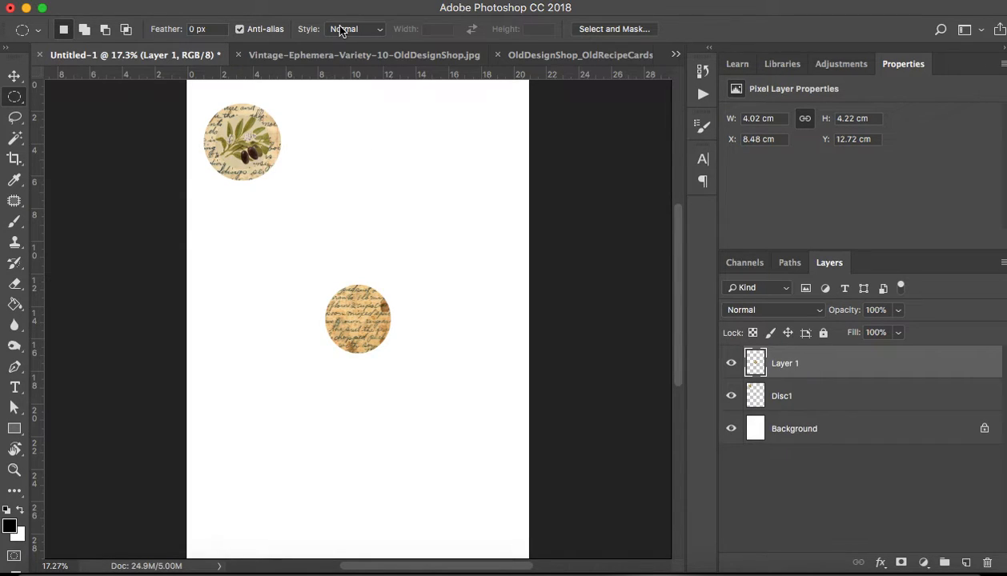
Copy a circle about 2.9 cm wide around the Whortleberry illustration in Vintage-Ephemera-Variety-10-OldDesignShop.jpg and paste it over the recipe text disc in Untitled-1
left_click(330, 56)
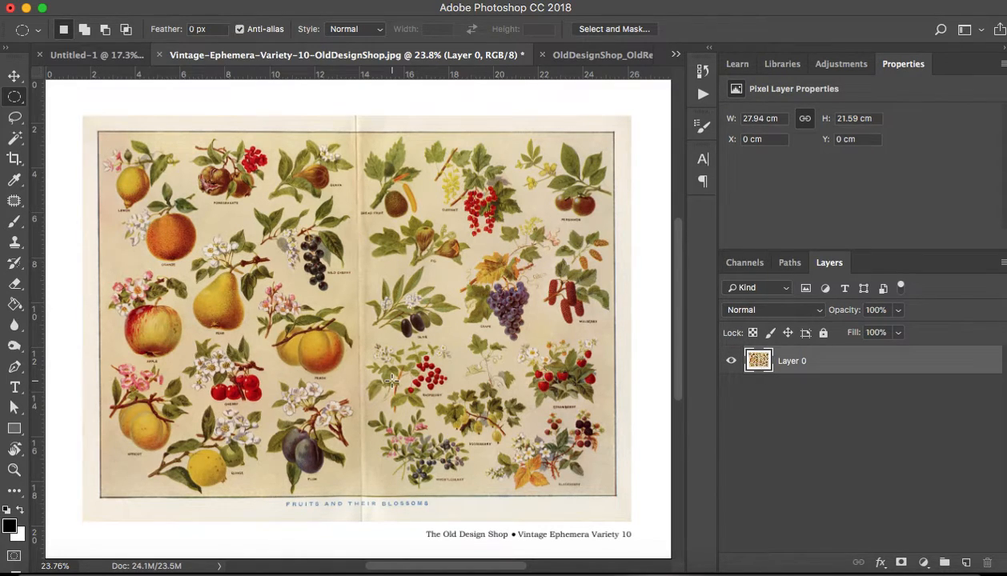
key("super+plus")
key("super+plus")
key("super+plus")
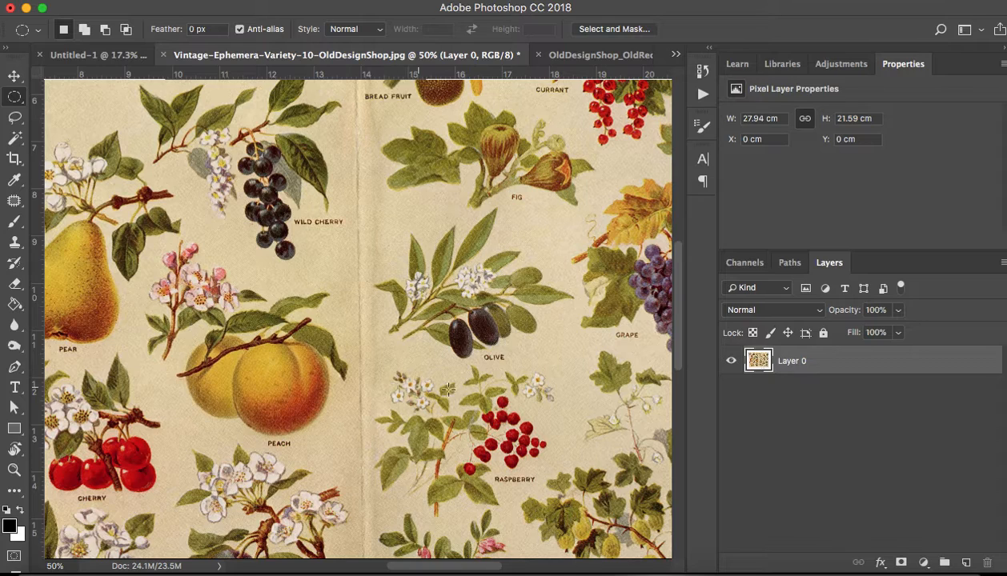
scroll(400, 253, "down", 5)
scroll(400, 252, "right", 2)
left_click_drag(394, 254, 384, 232)
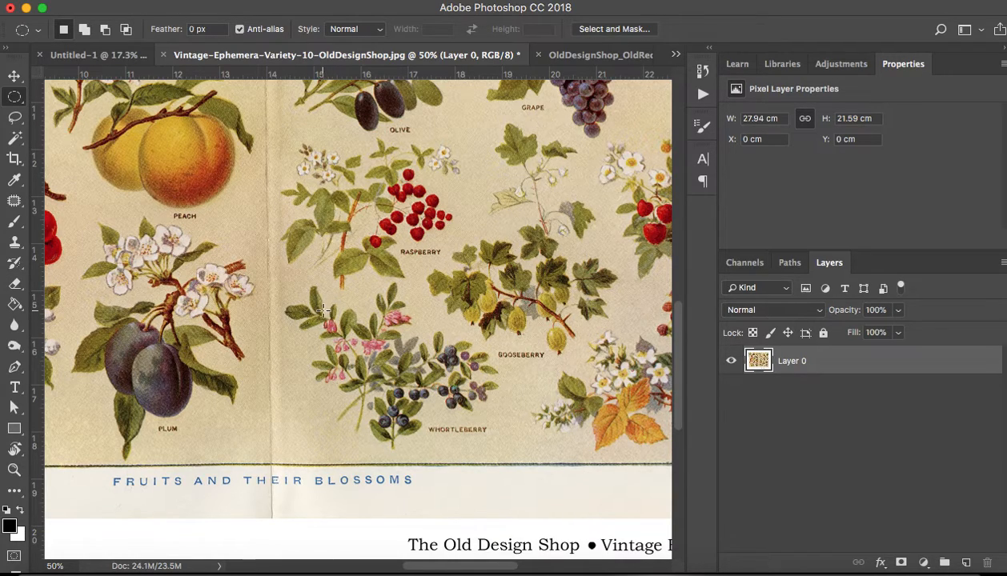
left_click_drag(320, 308, 558, 443)
left_click(67, 58)
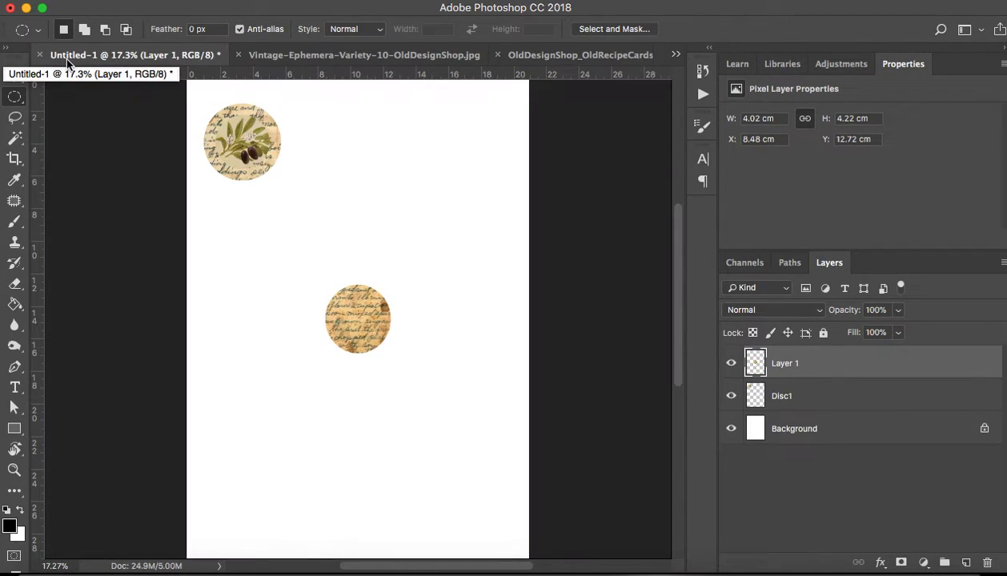
key("super+v")
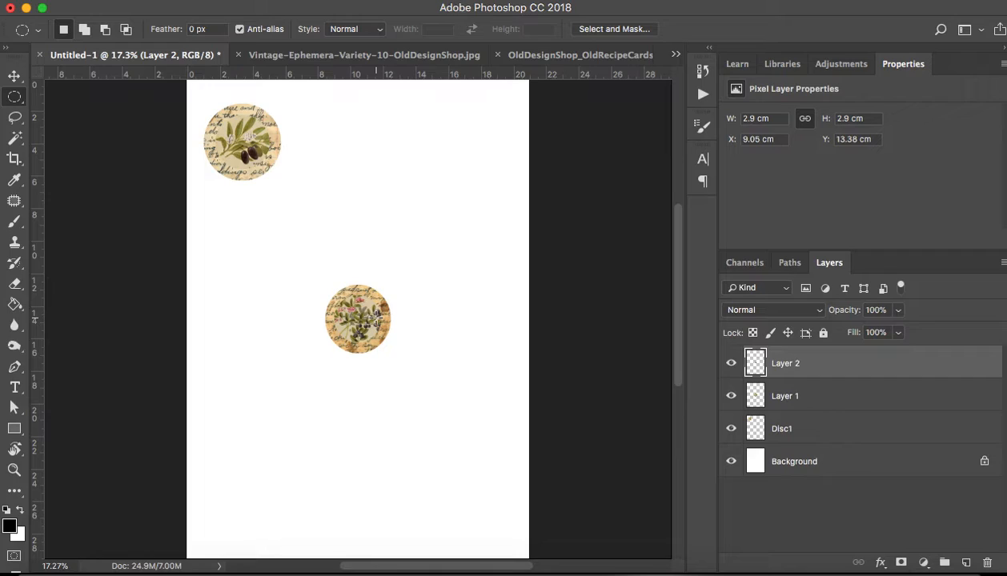
Merge Layer 1 and Layer 2 into one layer and rename it Disc2
left_click(810, 402, "shift")
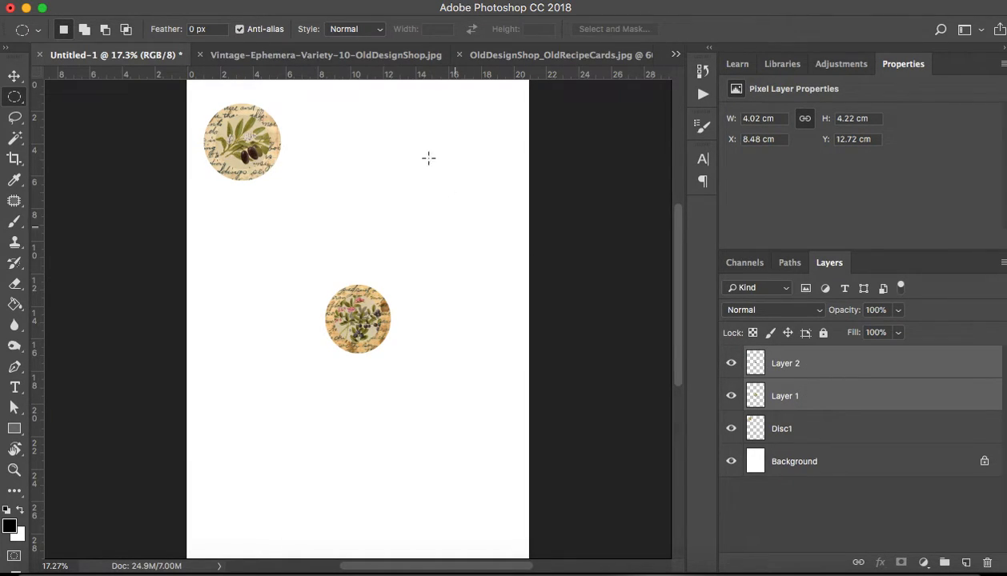
left_click(256, 2)
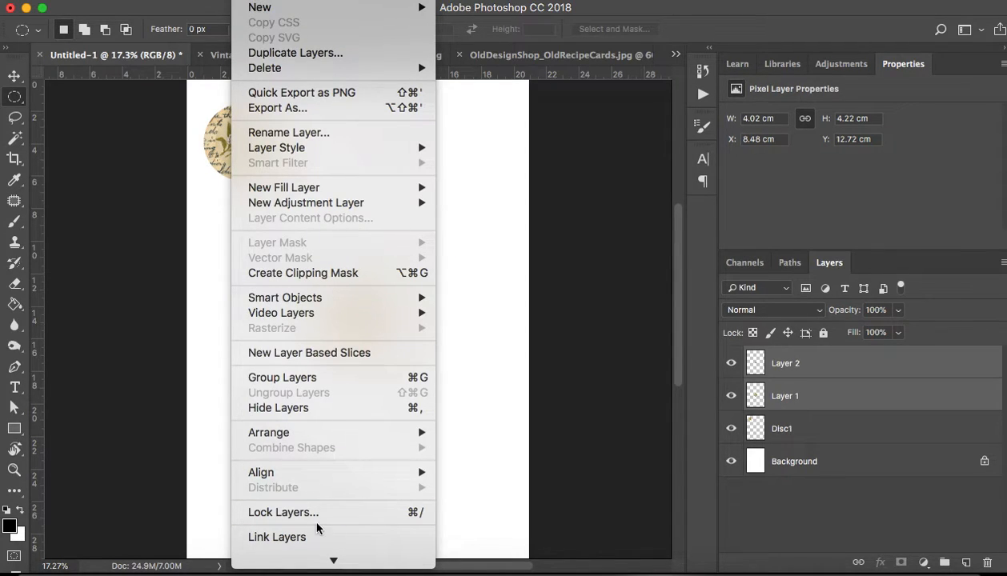
mouse_move(324, 559)
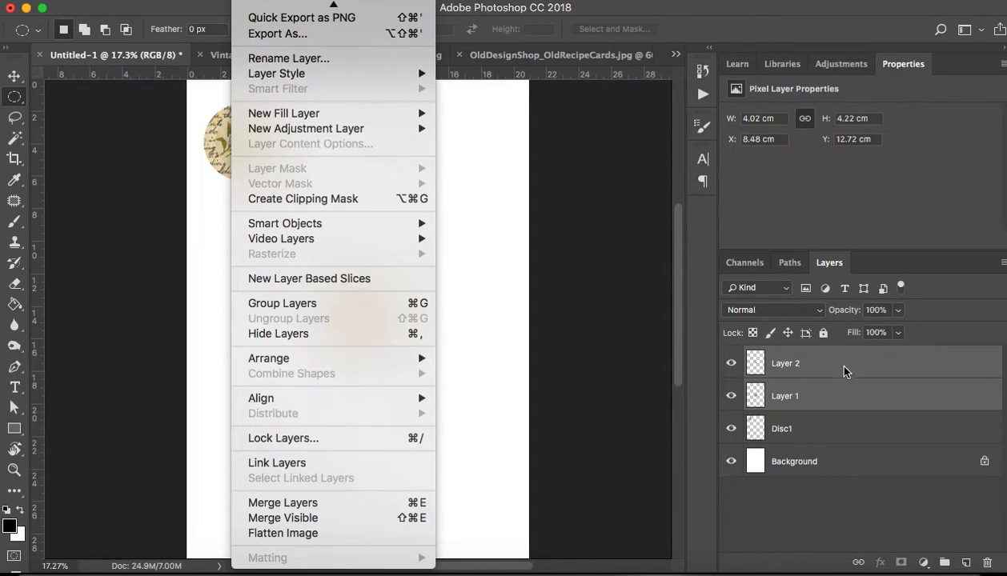
left_click(325, 504)
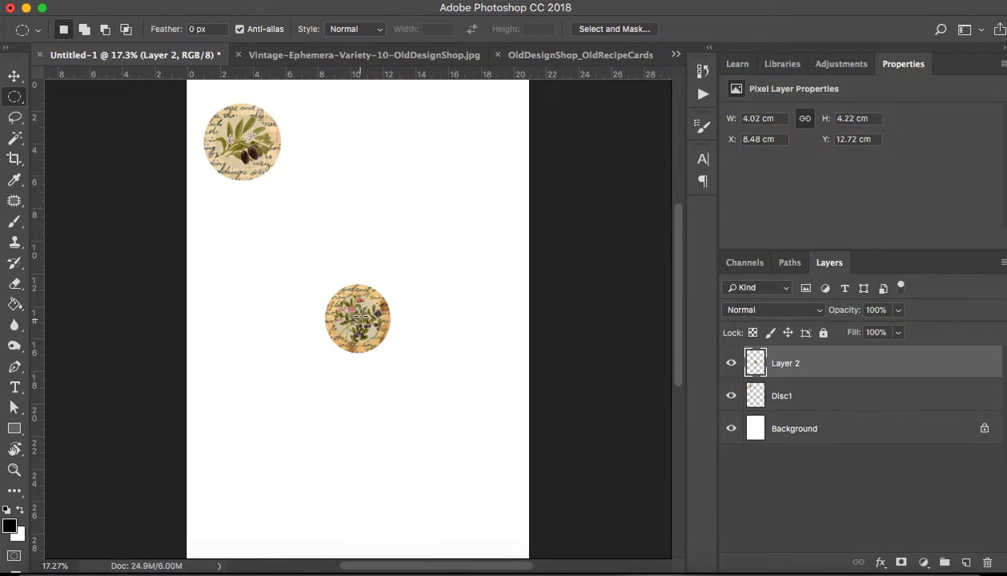
double_click(787, 364)
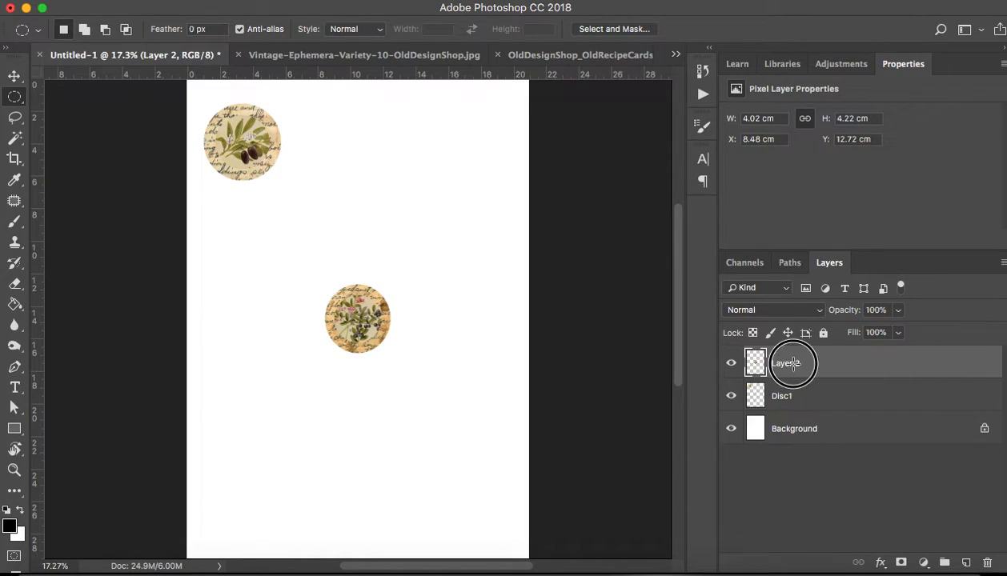
type("Disc2")
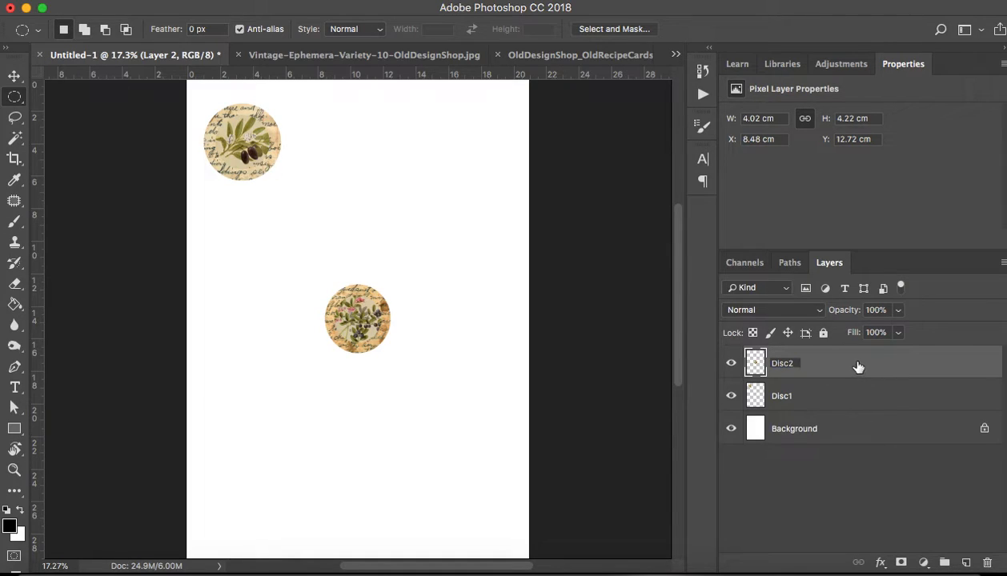
key("Return")
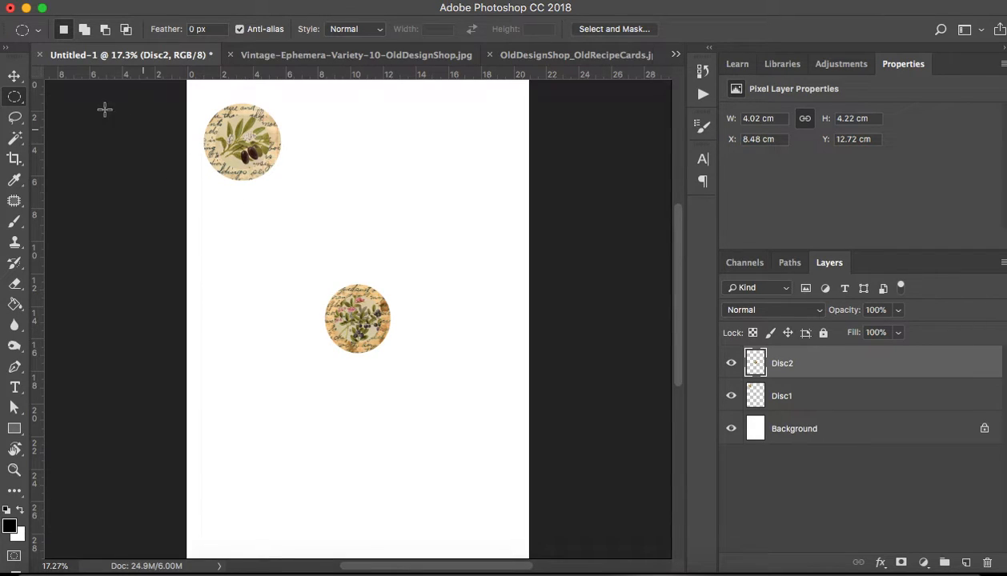
Move Disc2 directly below the olive disc and add a vertical guide along the left edges of both discs
left_click(14, 76)
left_click_drag(364, 336, 246, 240)
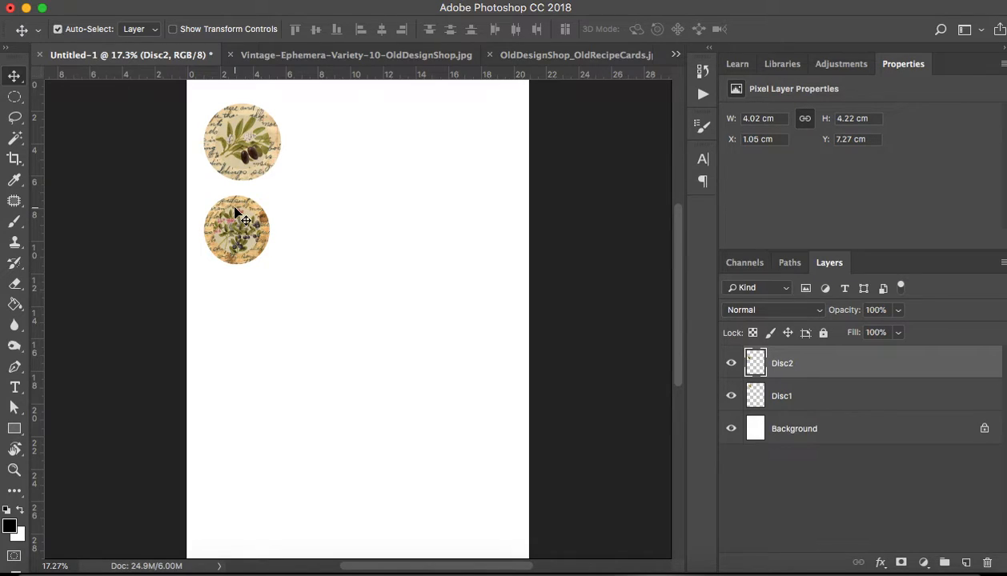
left_click_drag(36, 221, 201, 223)
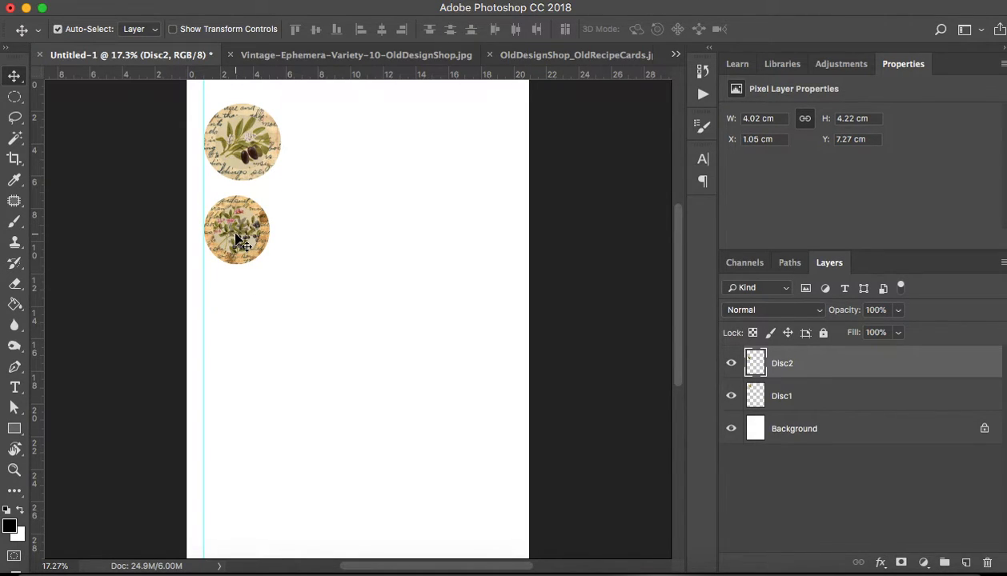
Scale Disc2 proportionally to about 113.66% with Free Transform and add a vertical guide along its right edge
key("super")
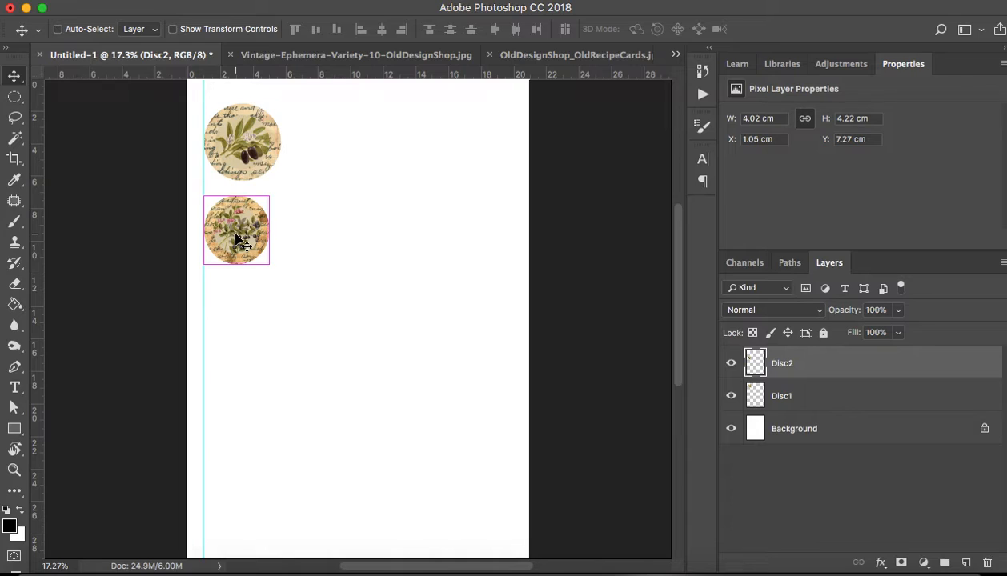
key("super+t")
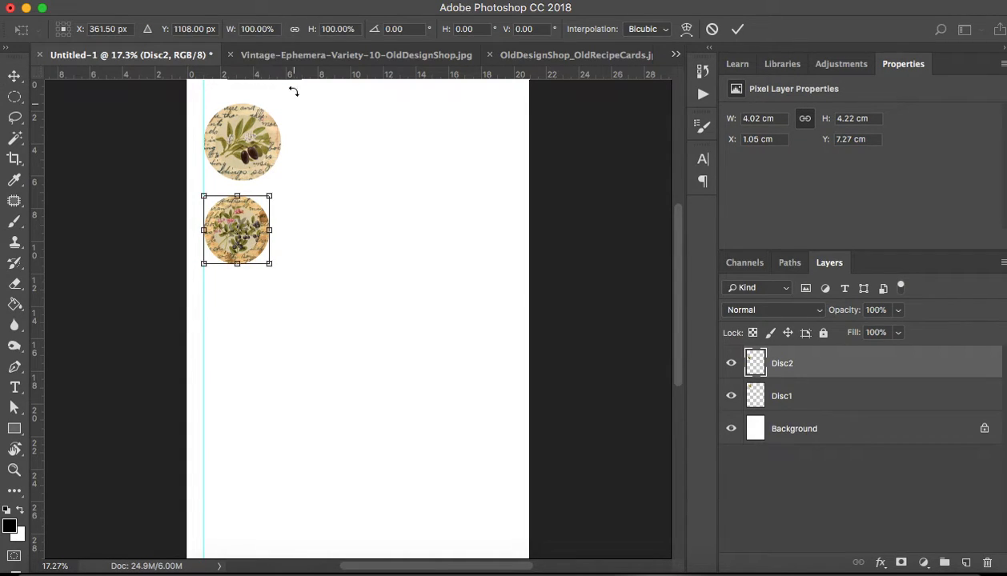
left_click(294, 31)
left_click_drag(270, 263, 279, 272)
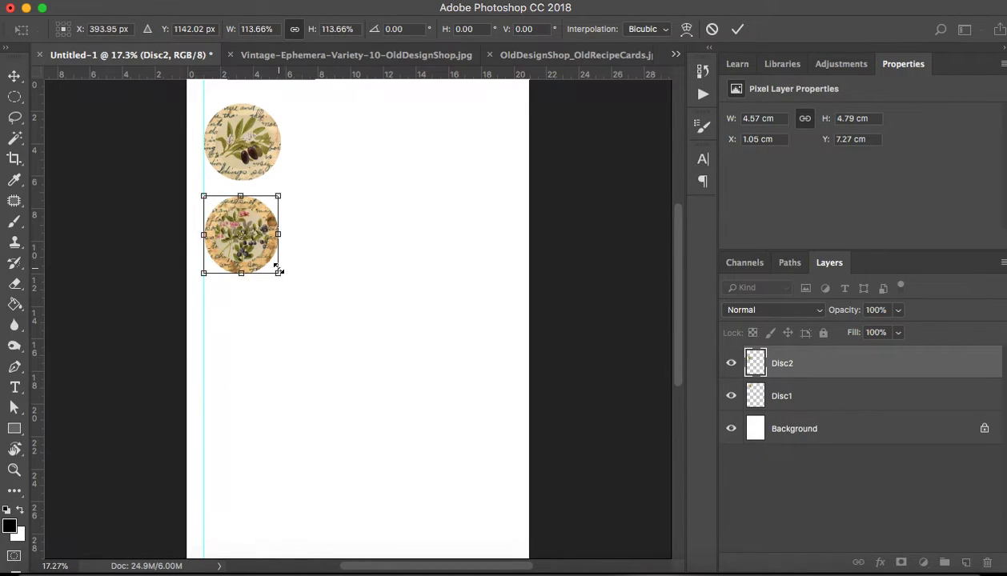
left_click_drag(37, 239, 285, 228)
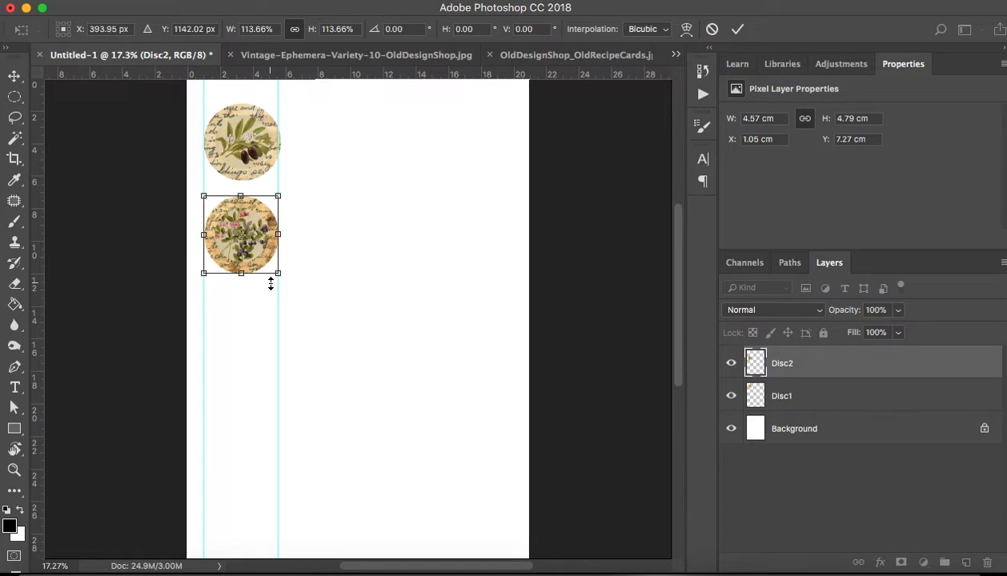
key("Return")
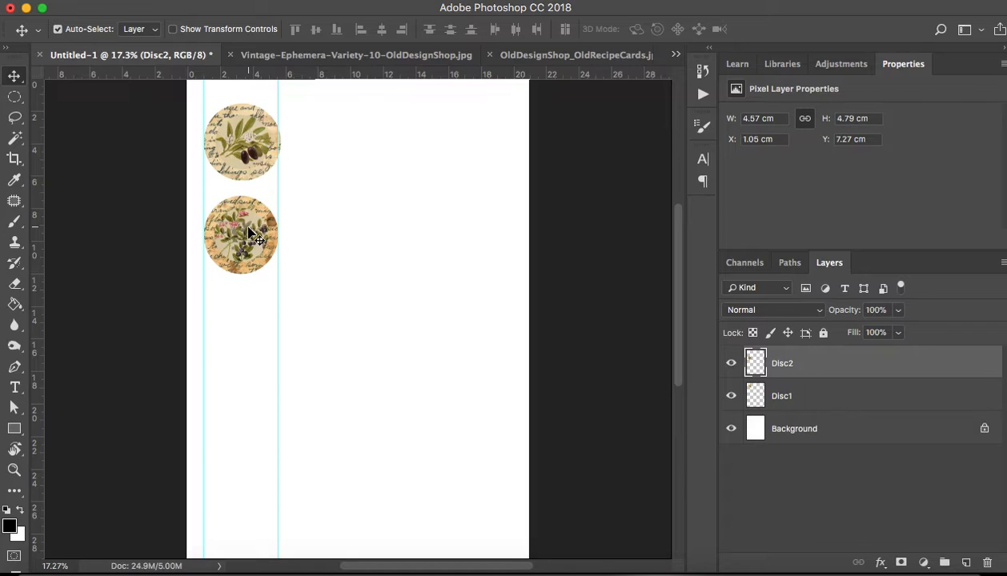
Copy a circle about 4.89 cm wide from the lower-left handwritten card in OldDesignShop_OldRecipeCards.jpg and paste it into Untitled-1
left_click(555, 56)
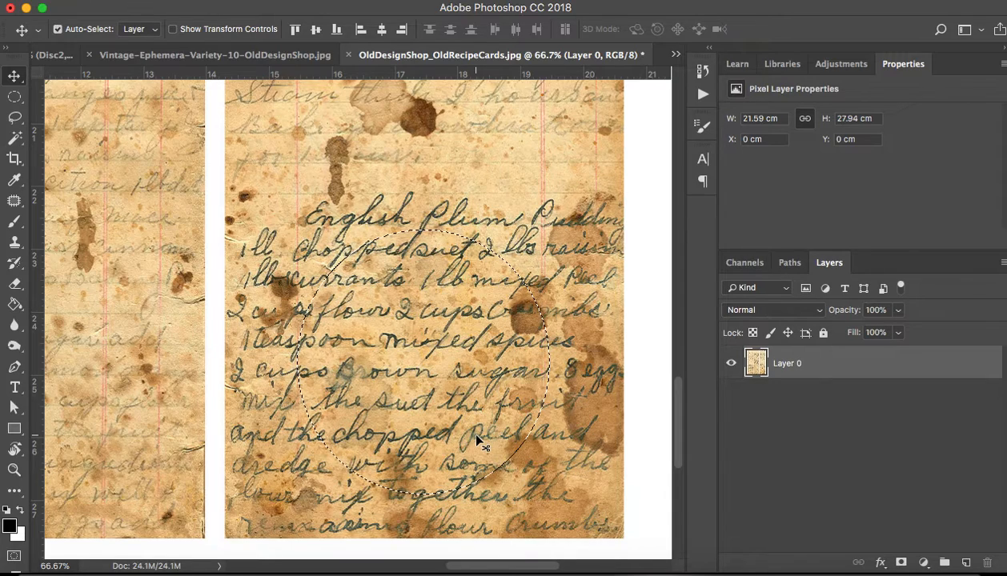
key("super+d")
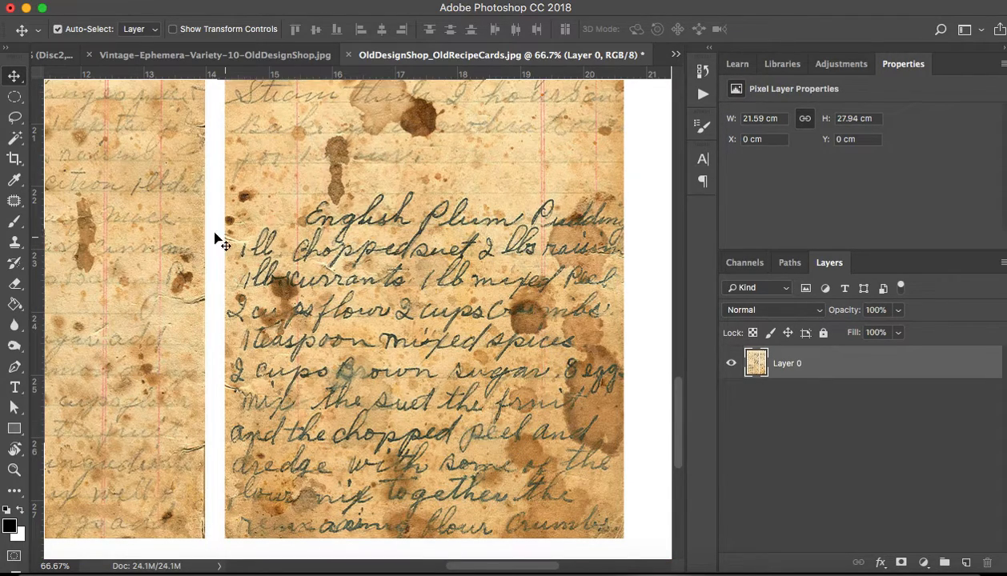
left_click_drag(224, 233, 573, 232)
key("super+r")
key("super+r")
left_click_drag(232, 278, 492, 290)
key("super+r")
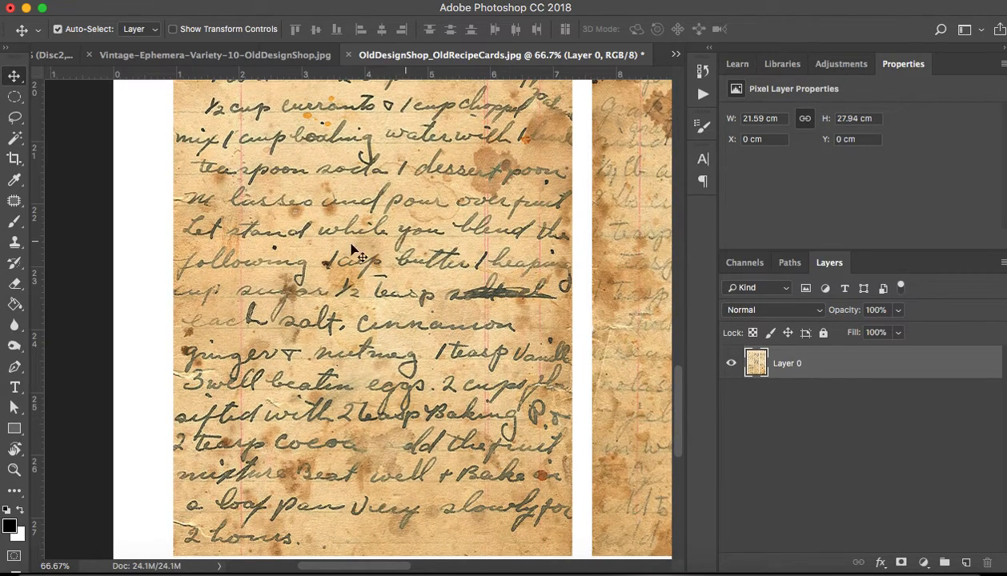
key("s")
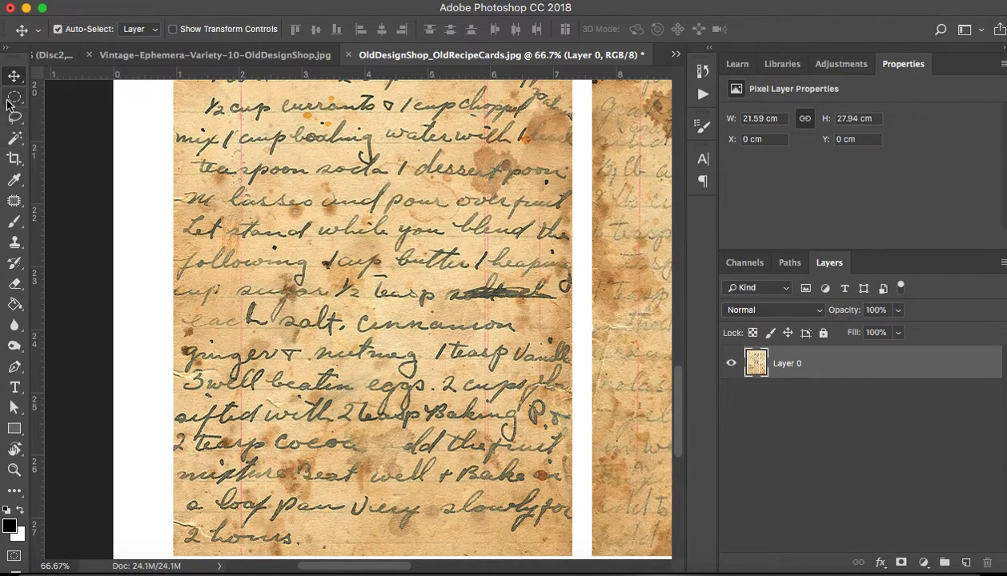
left_click_drag(14, 102, 78, 110)
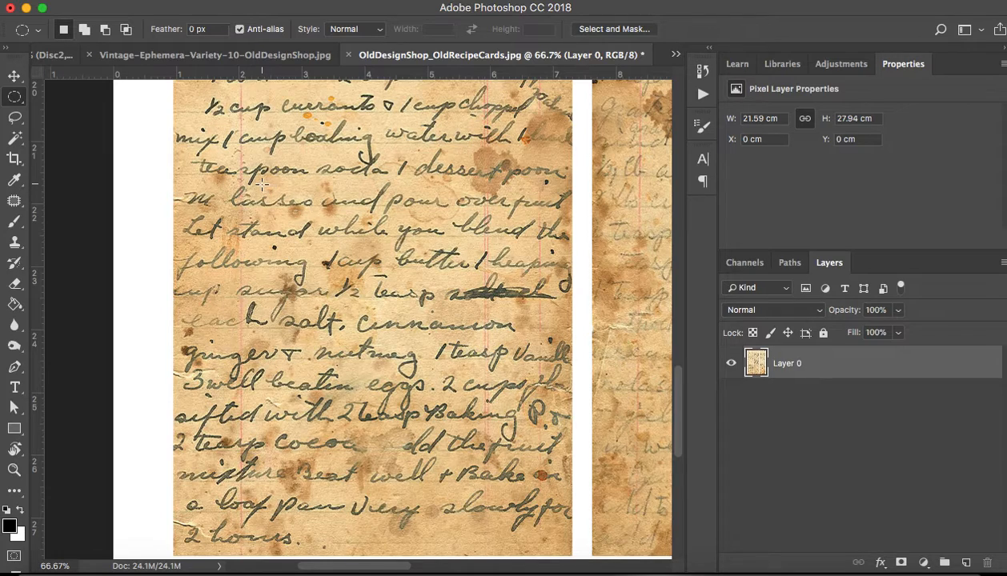
left_click_drag(254, 184, 561, 489)
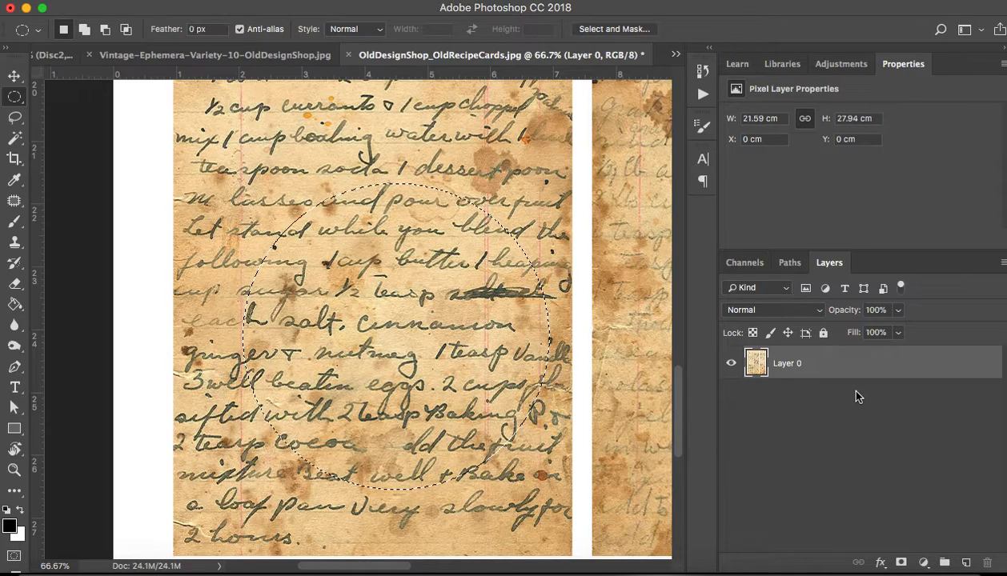
left_click(49, 55)
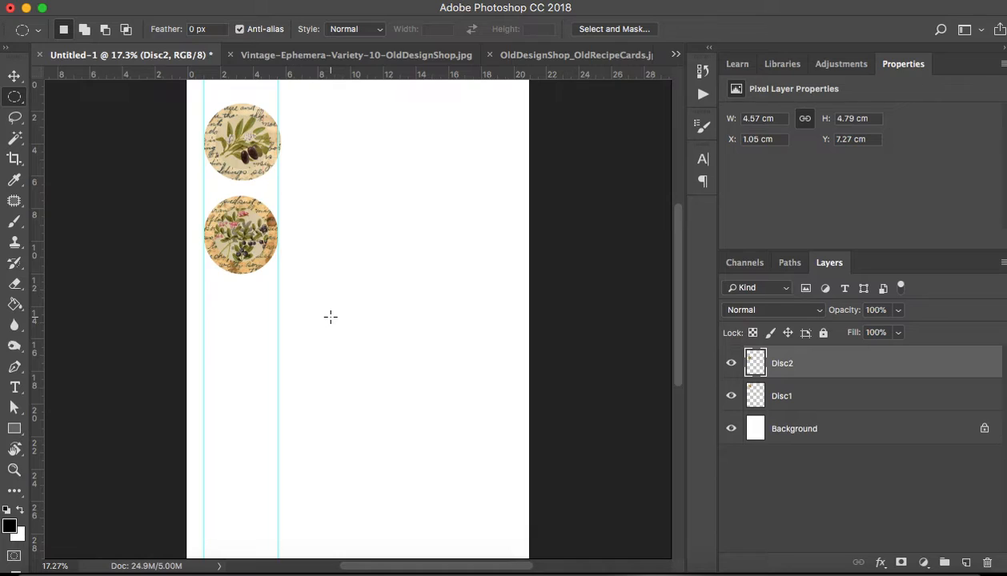
key("ctrl+v")
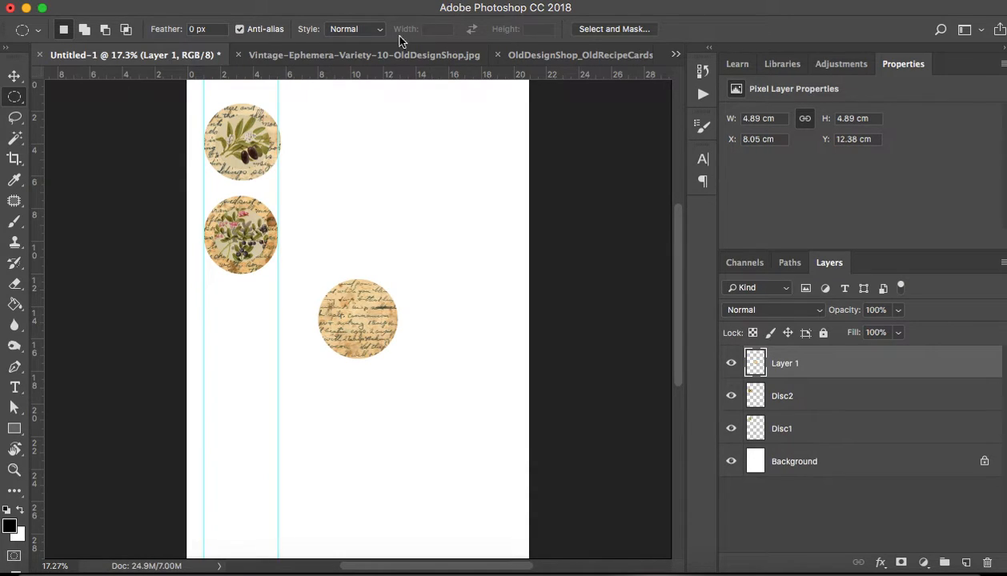
Copy a circle about 3.28 cm wide around the Cherry illustration in Vintage-Ephemera-Variety-10-OldDesignShop.jpg and paste it over the recipe text disc in Untitled-1
left_click(383, 58)
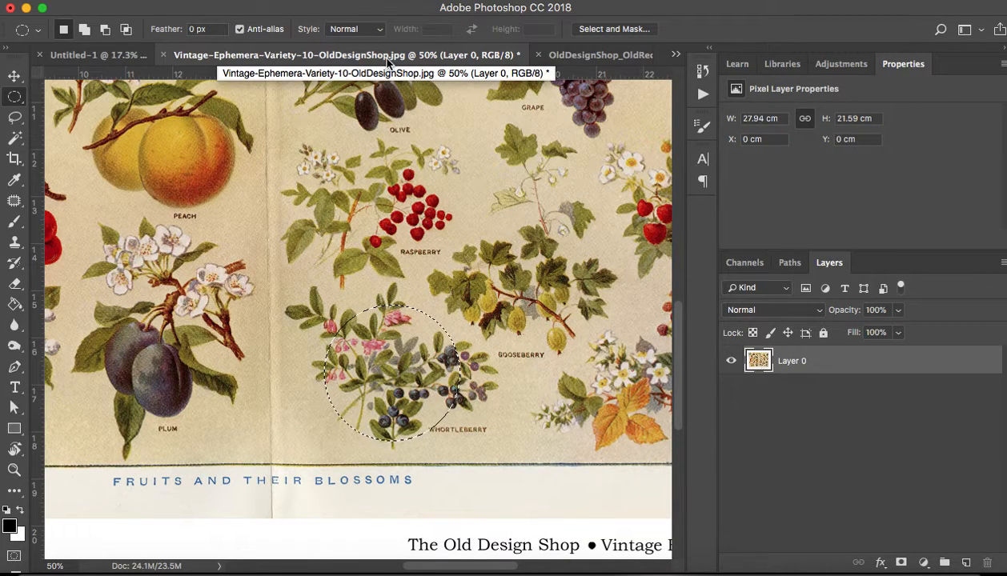
key("ctrl+d")
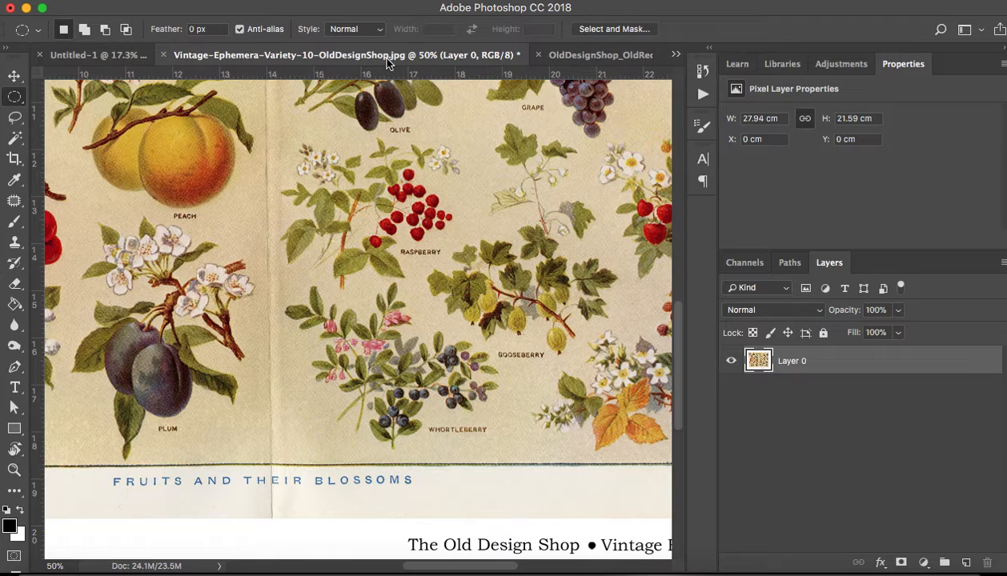
scroll(214, 191, "left", 10)
scroll(213, 191, "up", 4)
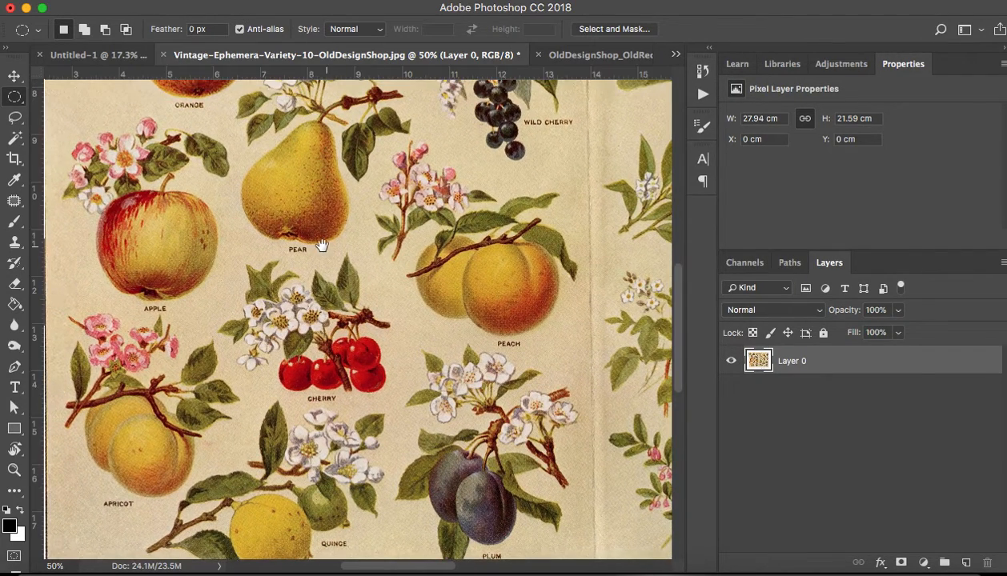
key("ctrl+r")
scroll(390, 260, "down", 2)
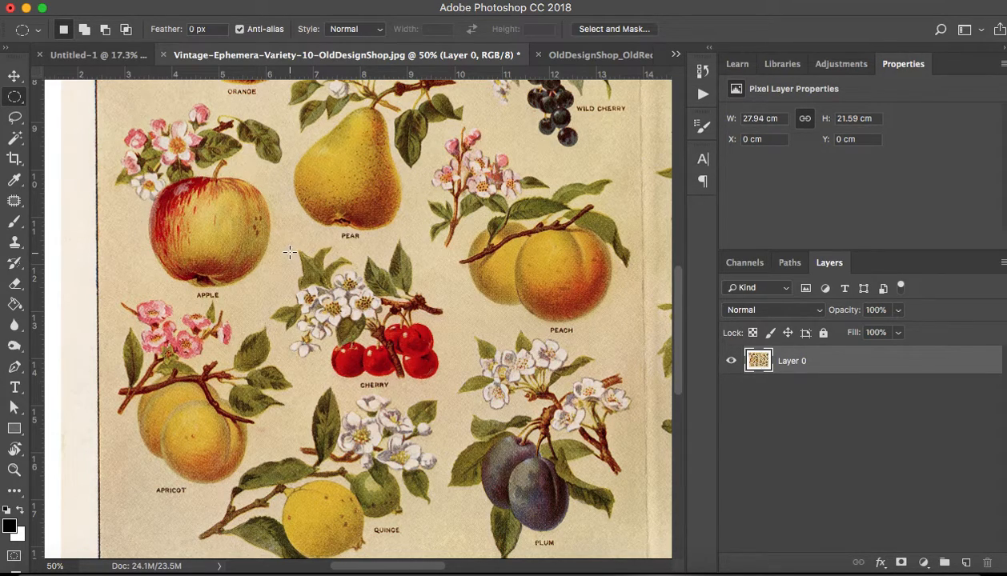
left_click_drag(290, 253, 500, 392)
key("Up")
key("Up")
key("Up")
key("Up")
key("Up")
key("Up")
key("Up")
key("Up")
left_click(69, 55)
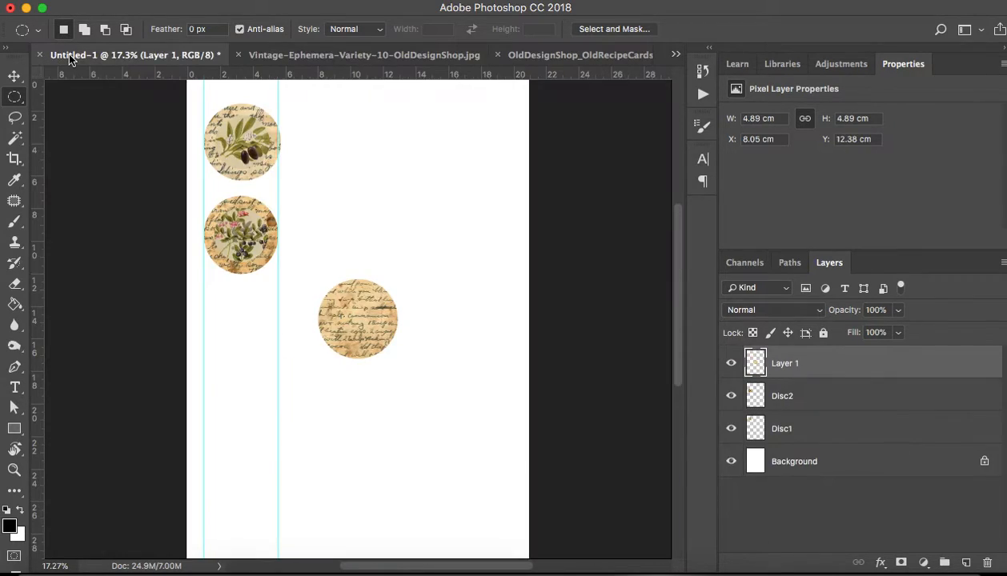
key("super+v")
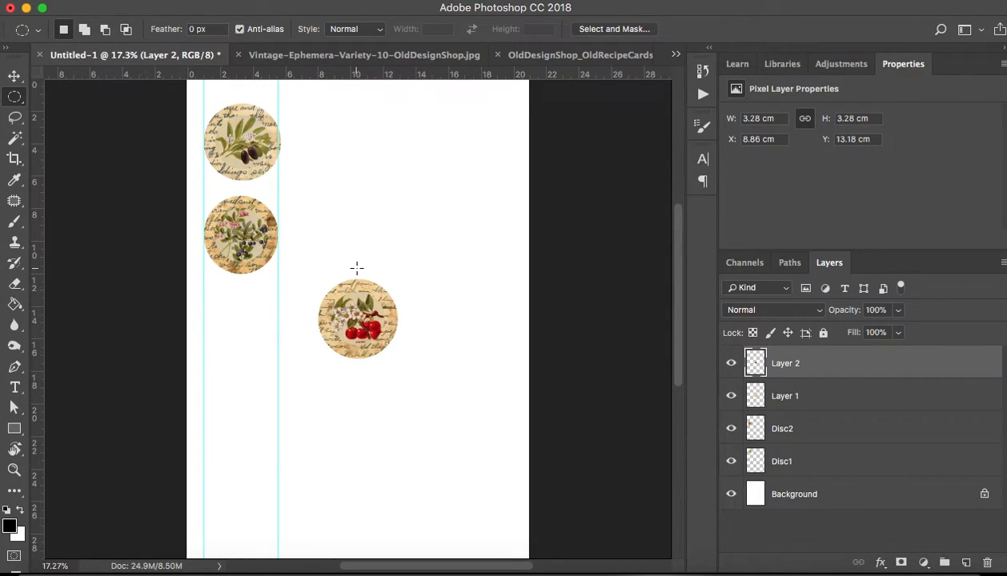
Merge the cherry cut-out and its recipe text disc into one layer and rename it Disc3
left_click(806, 400, "shift")
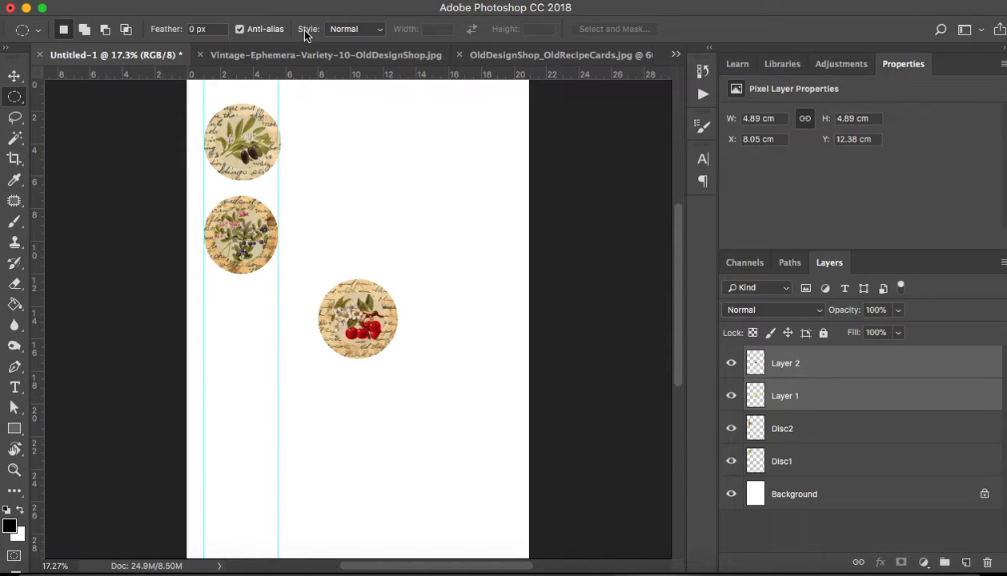
left_click(252, 1)
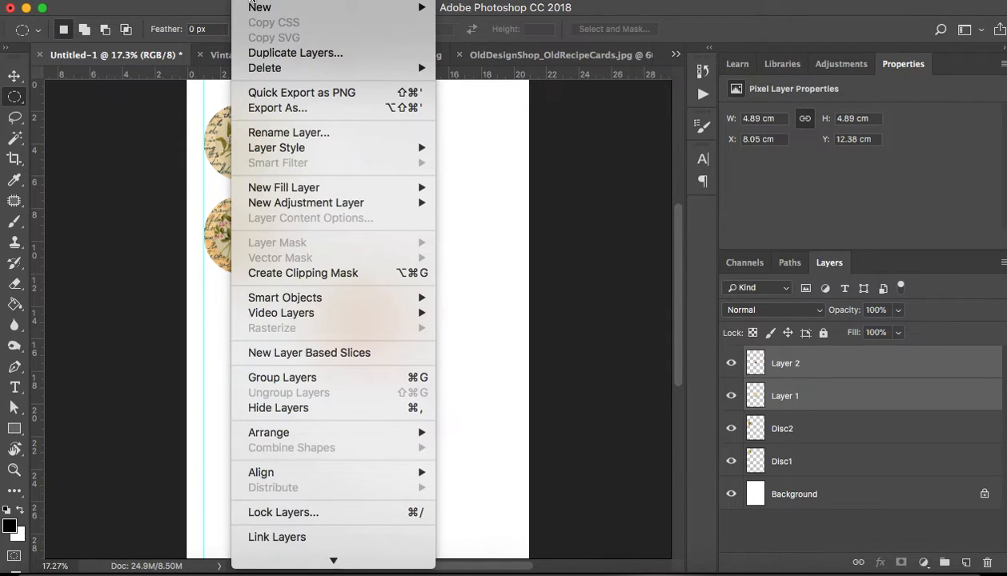
mouse_move(349, 559)
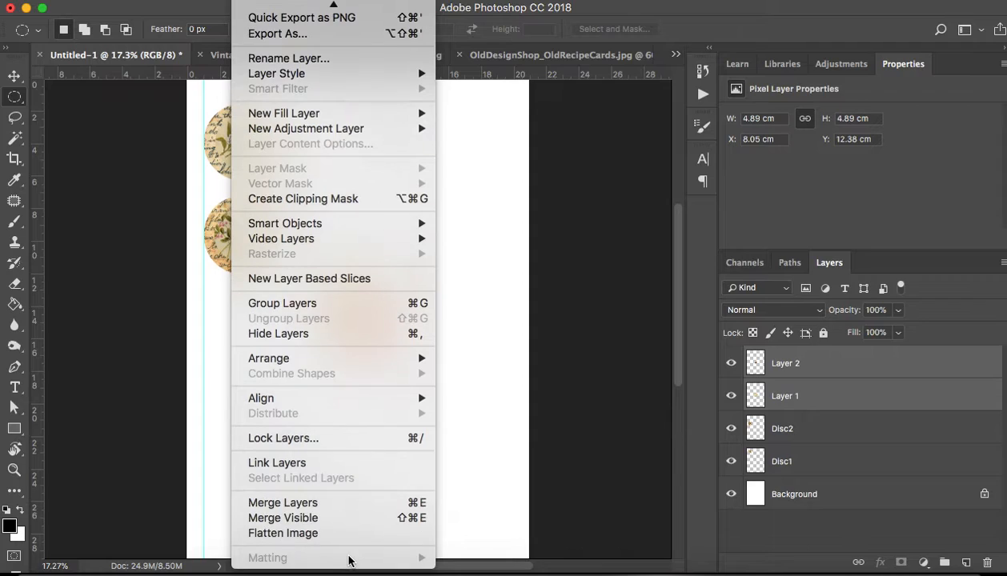
left_click(337, 507)
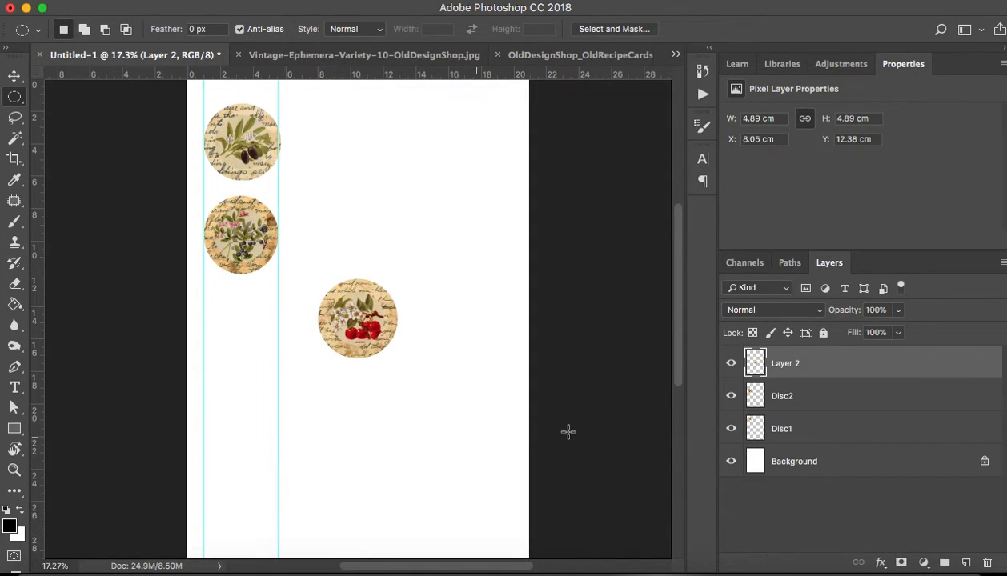
double_click(789, 365)
type("D")
key("Return")
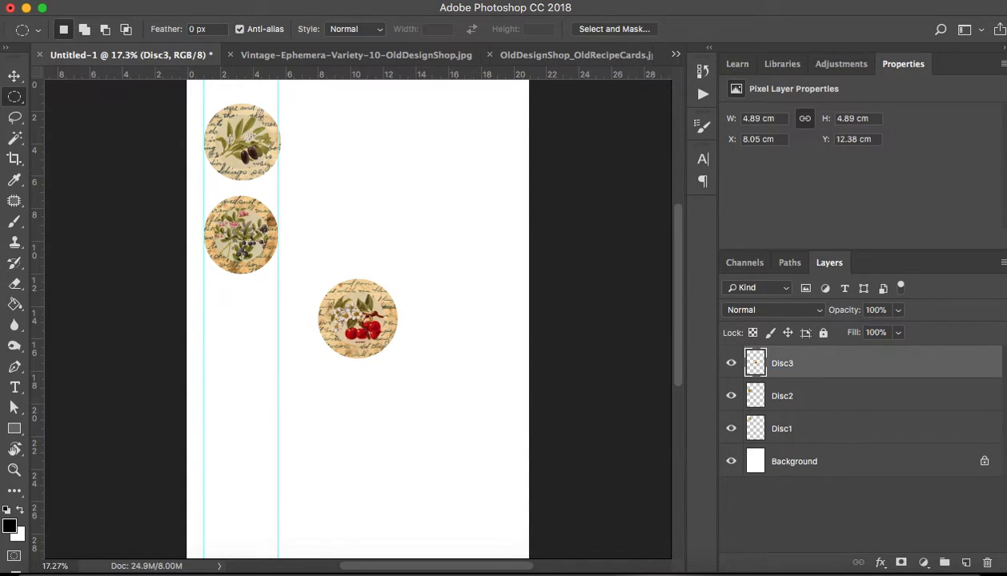
Move Disc3 directly below Disc2 with a gap of about 0.95 cm and scale it proportionally to about 96.92% with Free Transform
left_click(14, 75)
left_click_drag(358, 328, 269, 331)
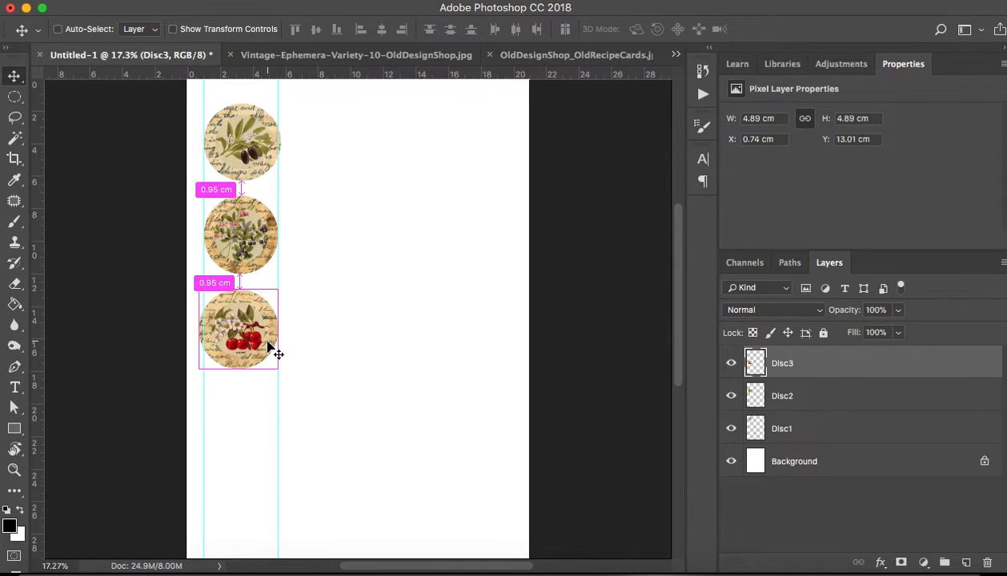
key("super+t")
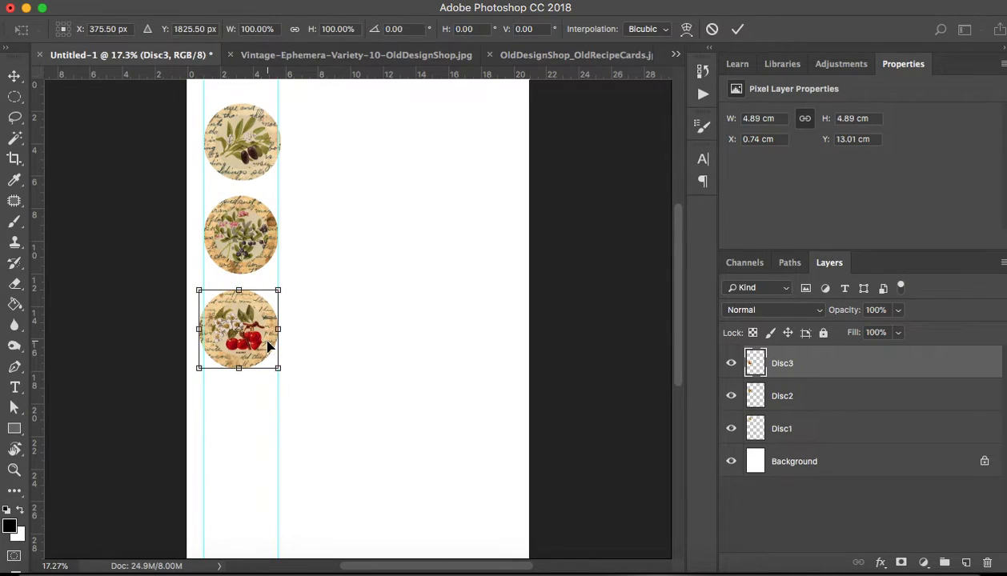
left_click(296, 31)
left_click_drag(198, 289, 207, 289)
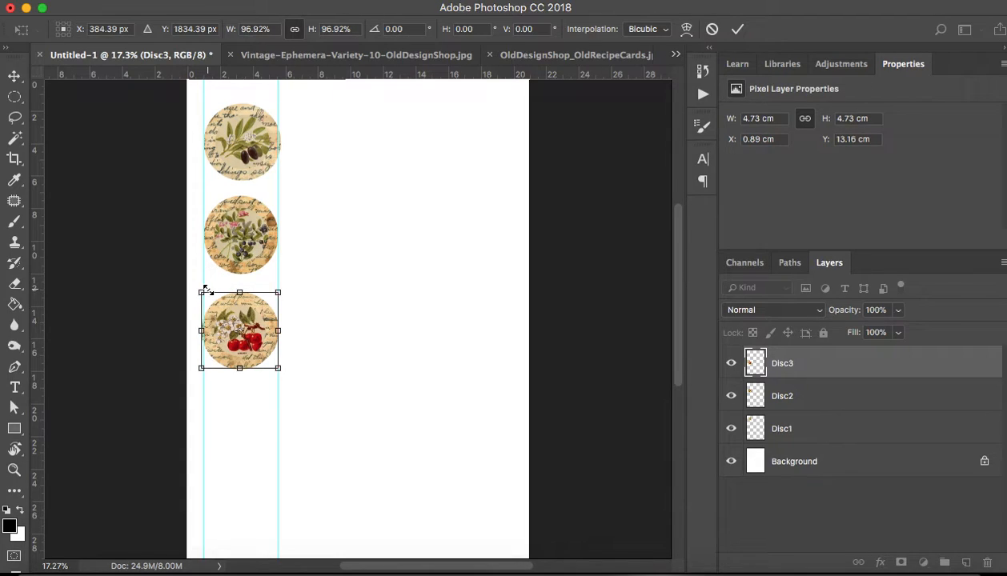
left_click(738, 30)
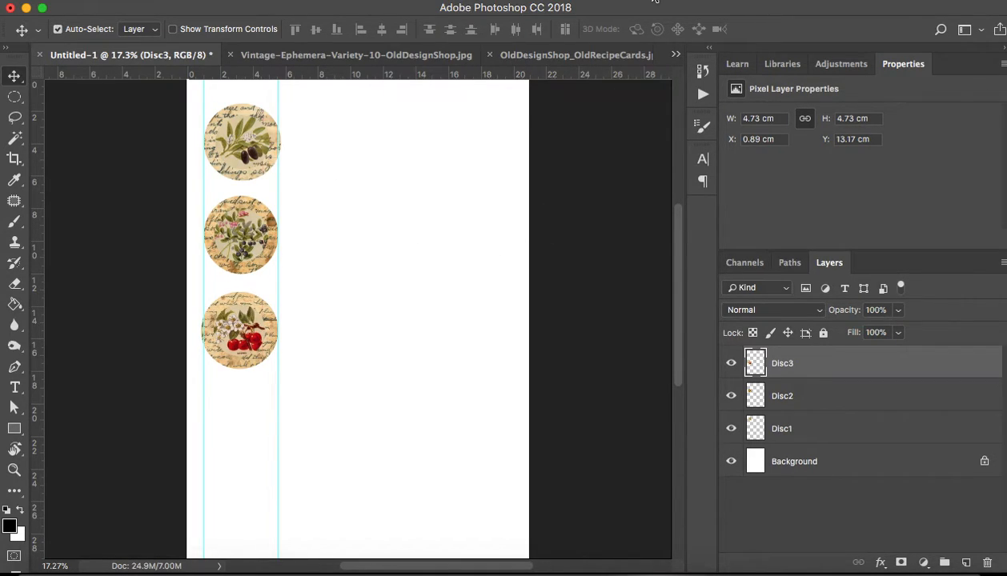
Copy a circle about 4.88 cm wide from the turmeric recipe card in OldDesignShop_OldRecipeCards.jpg and paste it into Untitled-1
left_click(552, 55)
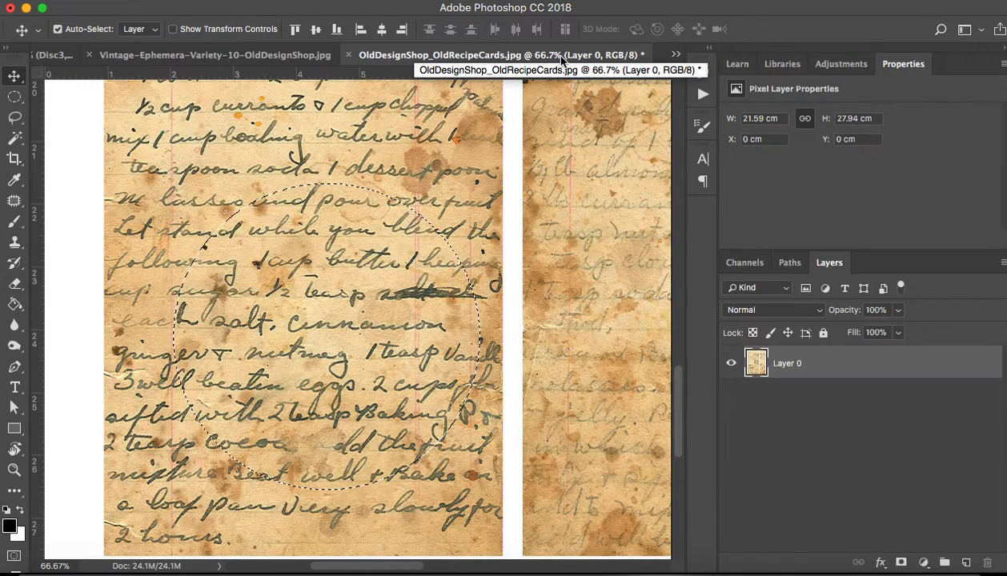
key("super+d")
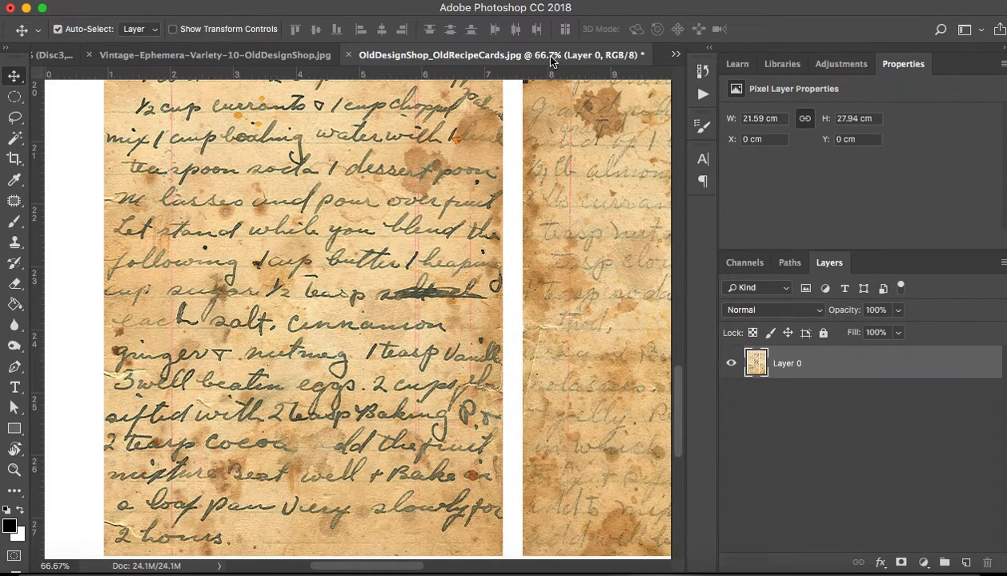
scroll(404, 326, "up", 5)
scroll(379, 176, "up", 5)
key("super+r")
scroll(400, 332, "up", 10)
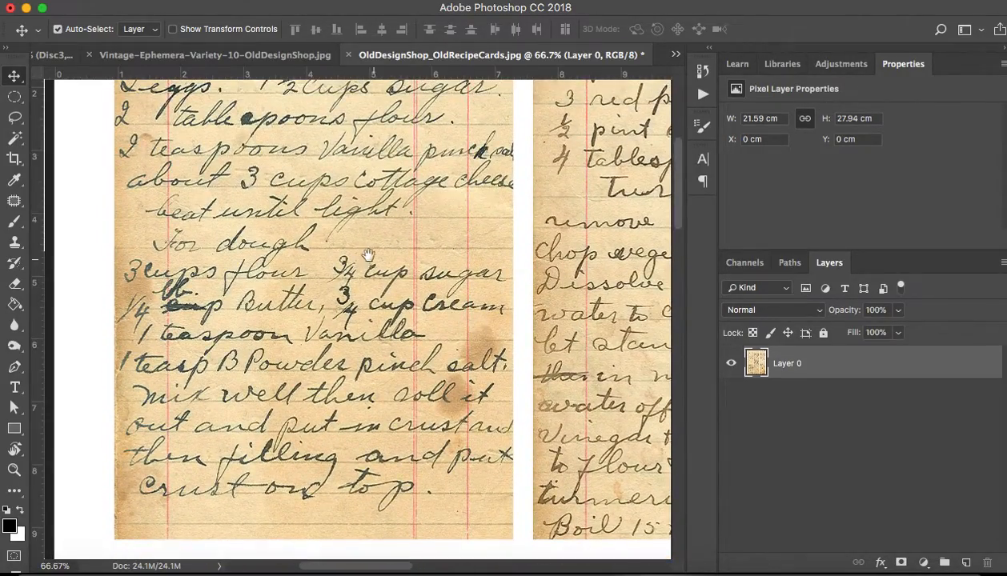
scroll(360, 225, "up", 2)
scroll(385, 240, "right", 8)
scroll(415, 260, "right", 6)
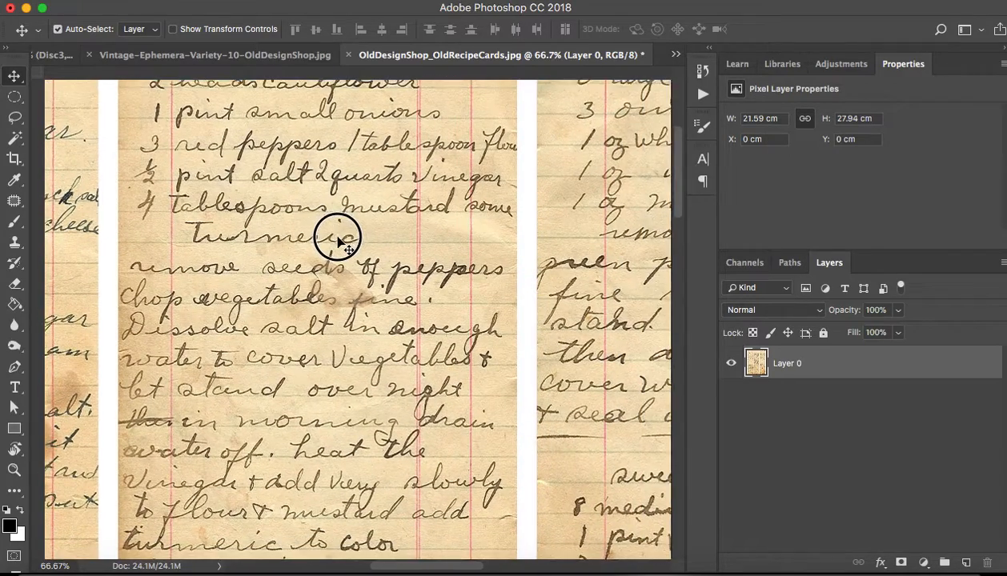
scroll(342, 234, "left", 2)
scroll(359, 229, "down", 2)
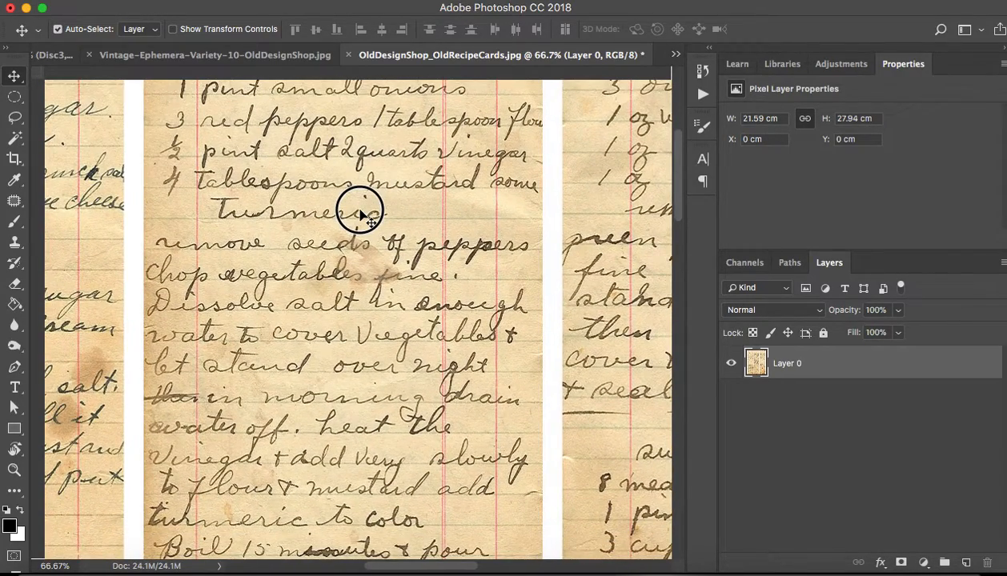
key("super+r")
left_click(15, 99)
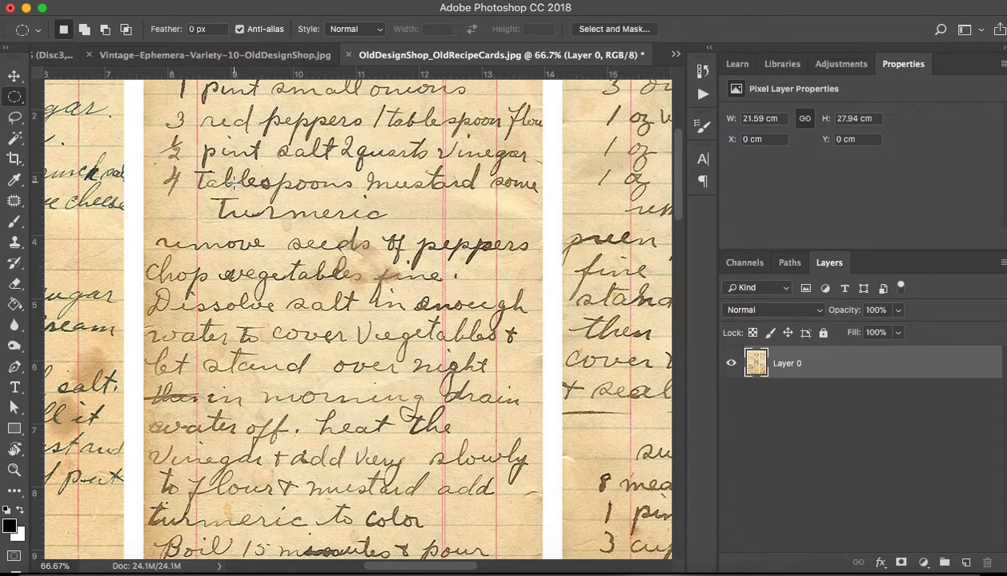
left_click_drag(199, 168, 506, 473)
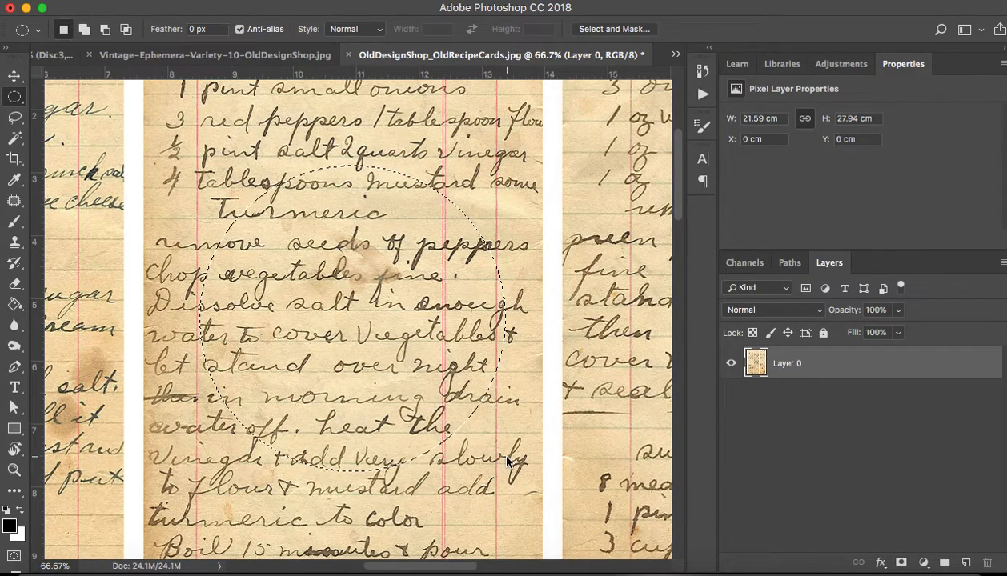
left_click(46, 57)
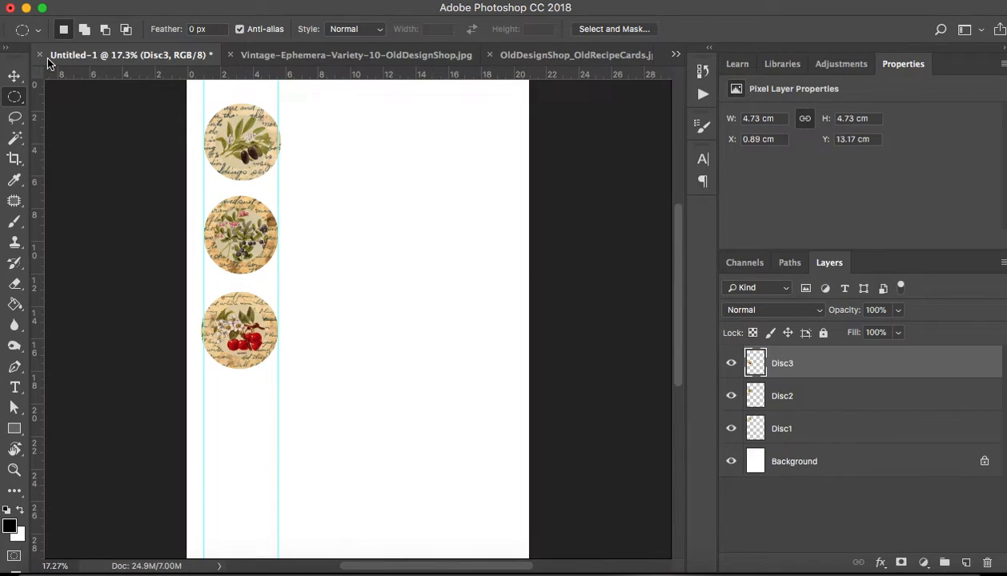
key("super+v")
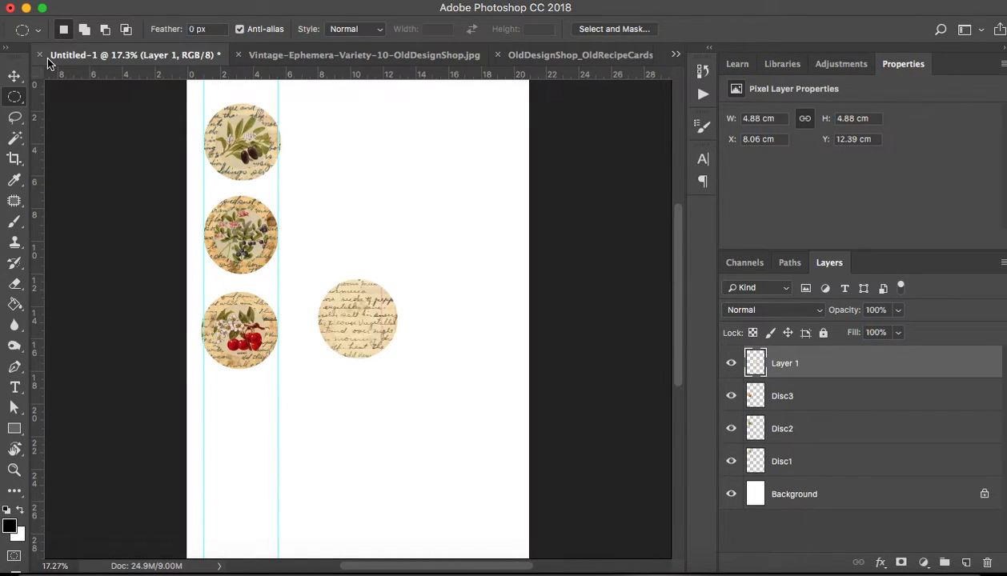
Copy a circle about 3.81 cm wide around the Currant illustration in Vintage-Ephemera-Variety-10-OldDesignShop.jpg and paste it over the recipe text disc in Untitled-1
left_click(366, 58)
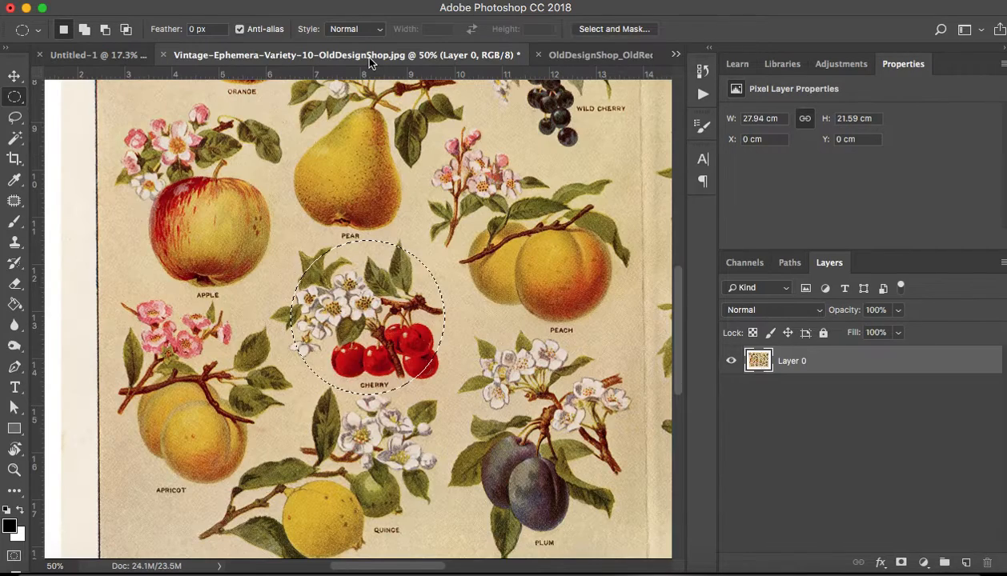
left_click(368, 256)
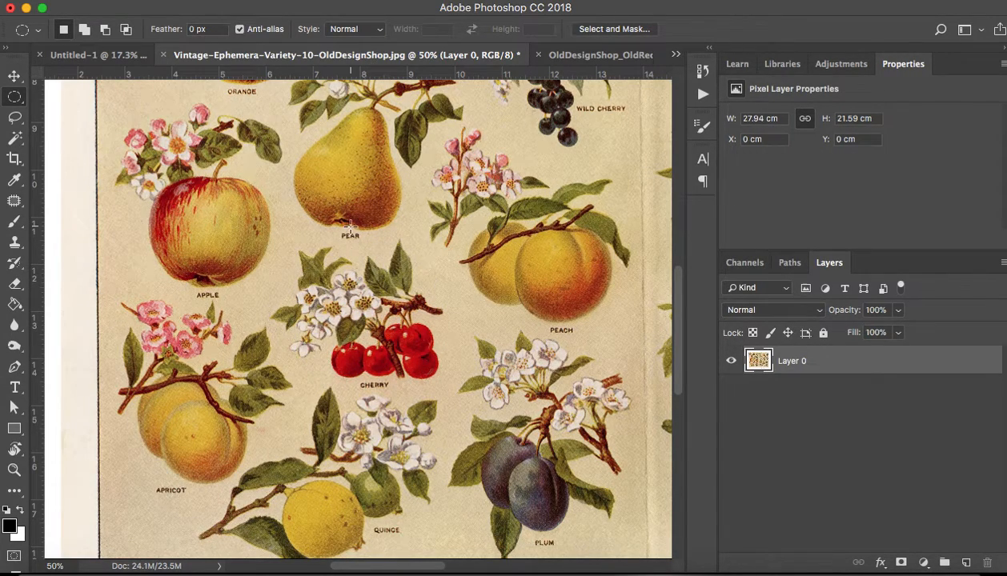
left_click_drag(349, 210, 290, 427)
left_click_drag(334, 229, 299, 315)
left_click_drag(629, 364, 276, 239)
left_click_drag(484, 275, 451, 315)
key("super+r")
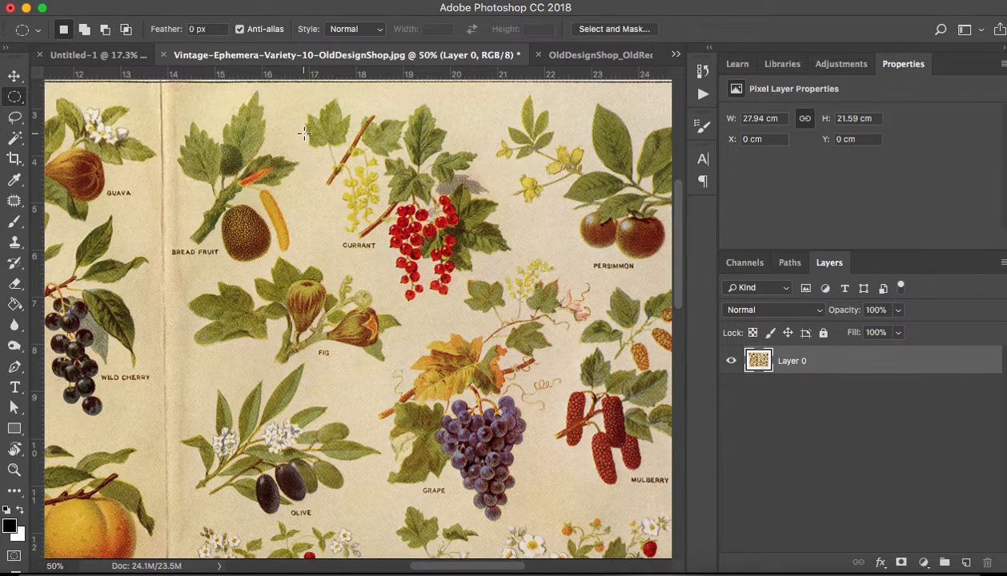
left_click_drag(330, 117, 534, 298)
key("Down")
key("Down")
key("Down")
key("Down")
key("Down")
key("Down")
key("Down")
key("Down")
key("Down")
key("Down")
key("Down")
key("Down")
key("Down")
key("Down")
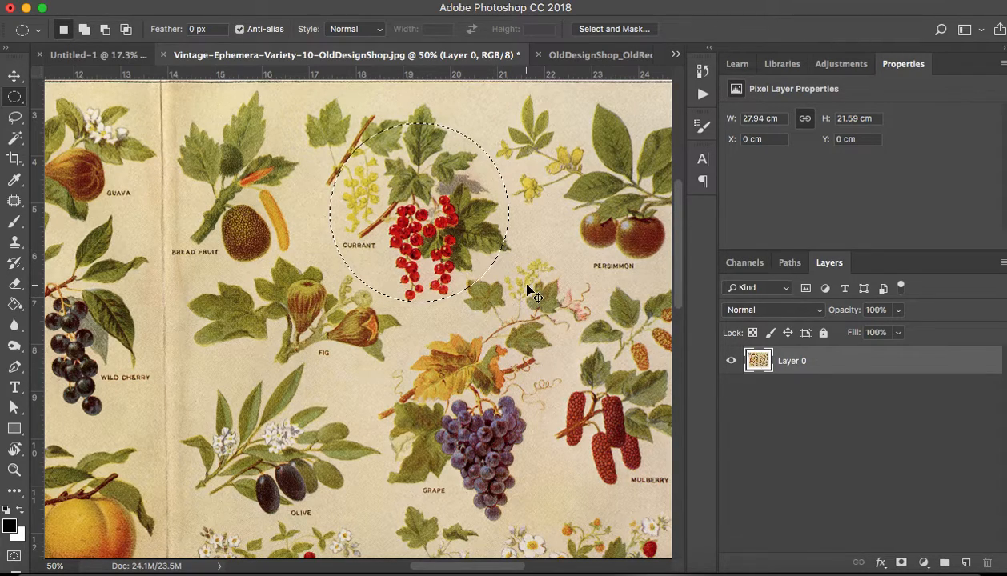
left_click(74, 54)
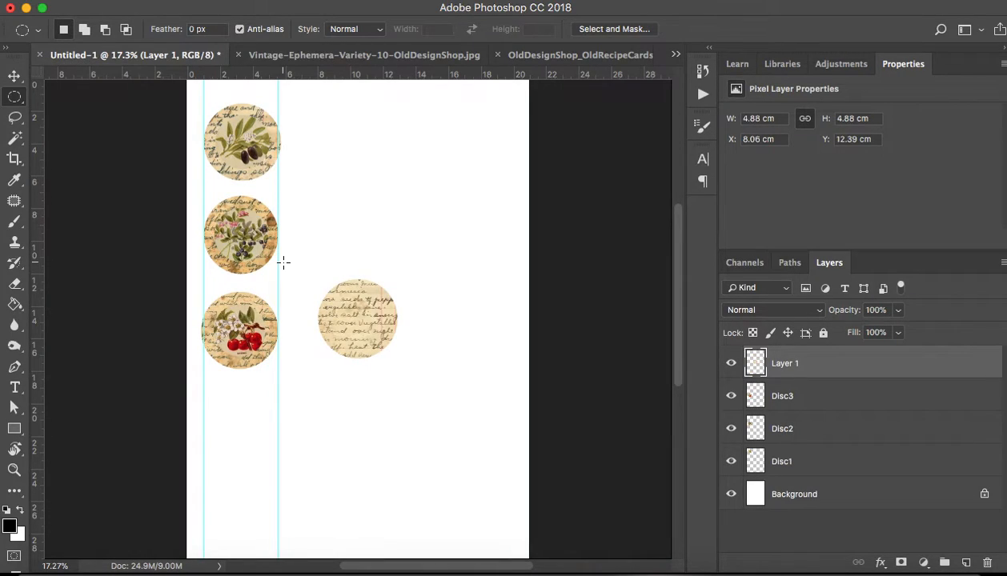
key("super+v")
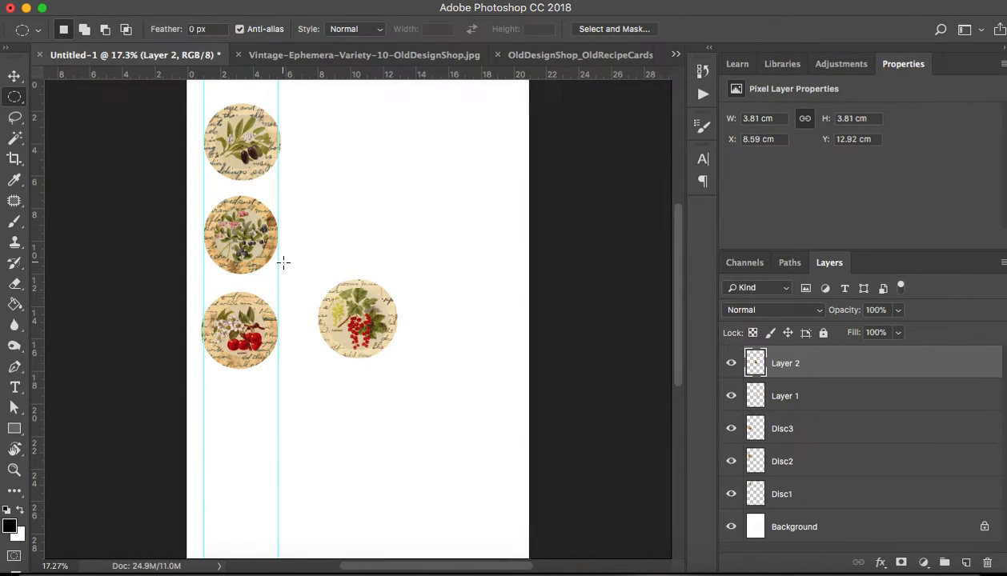
Merge the currant cut-out and its recipe text disc into one layer and rename it Disc4
left_click(817, 397, "shift")
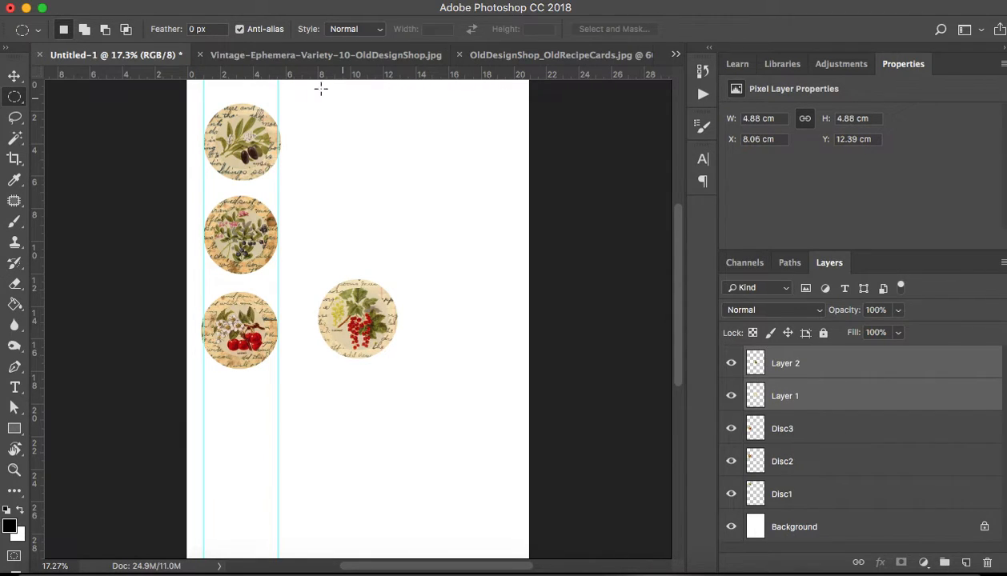
left_click(248, 0)
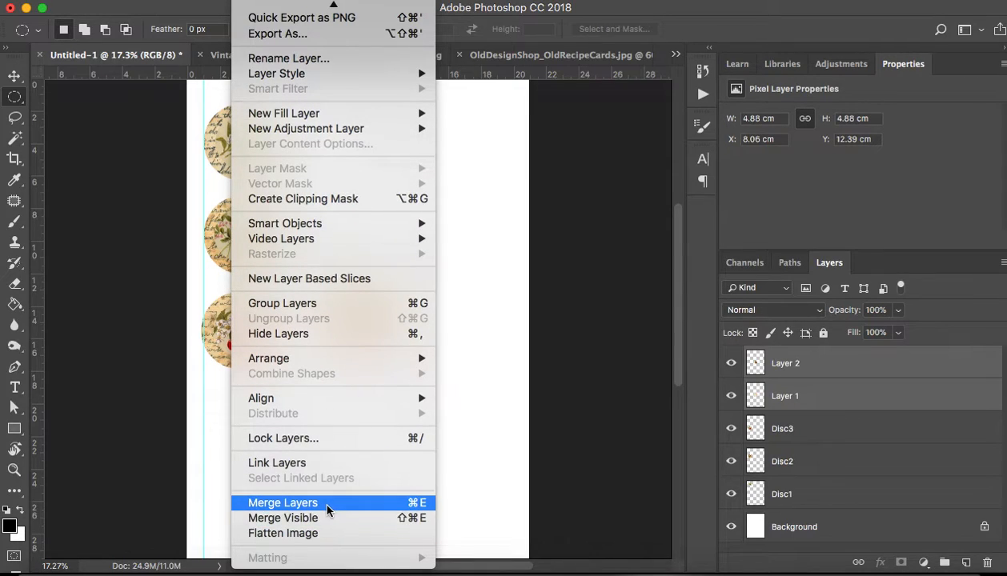
left_click(322, 502)
double_click(785, 364)
type("Disc4")
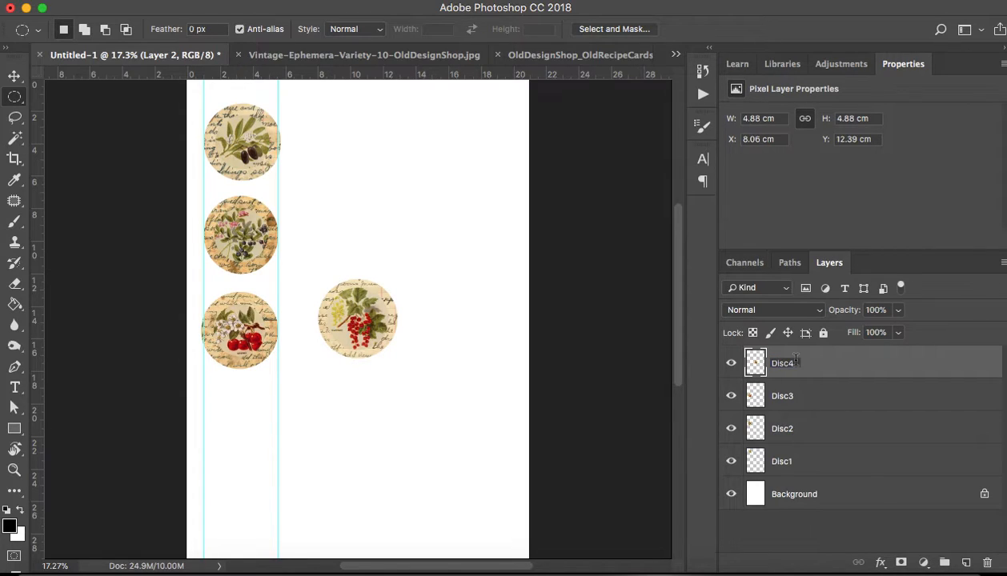
key("Return")
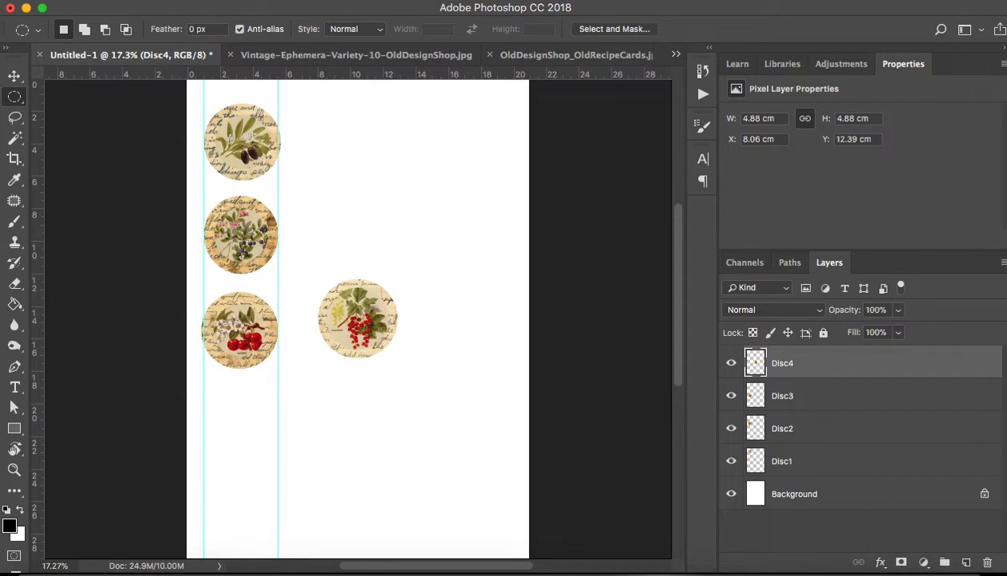
Move Disc4 directly below Disc3 with a gap of about 1.10 cm and scale it proportionally to about 95.17% with Free Transform
key("v")
left_click(363, 328)
left_click_drag(363, 325, 251, 434)
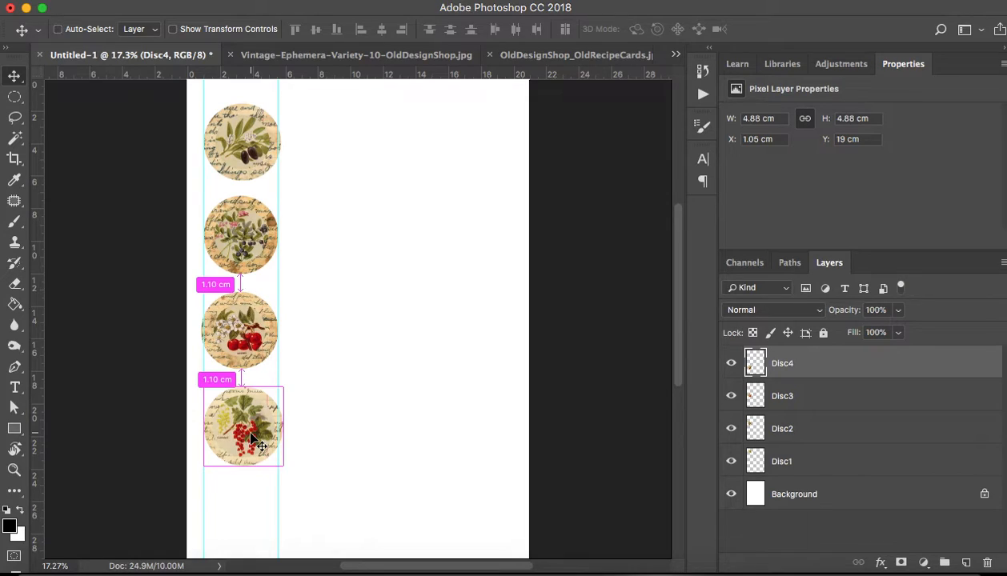
key("ctrl+t")
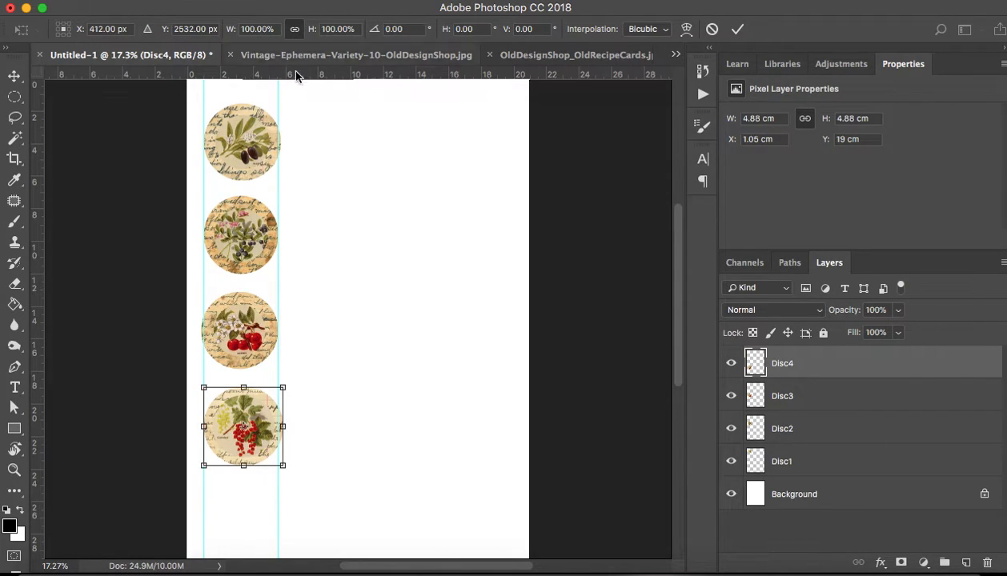
left_click_drag(284, 388, 280, 389)
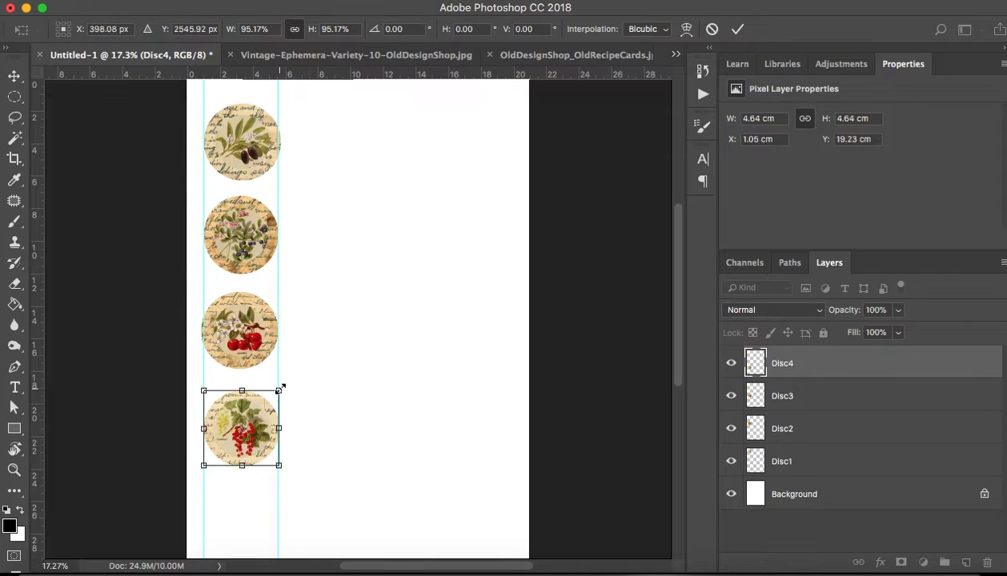
key("Return")
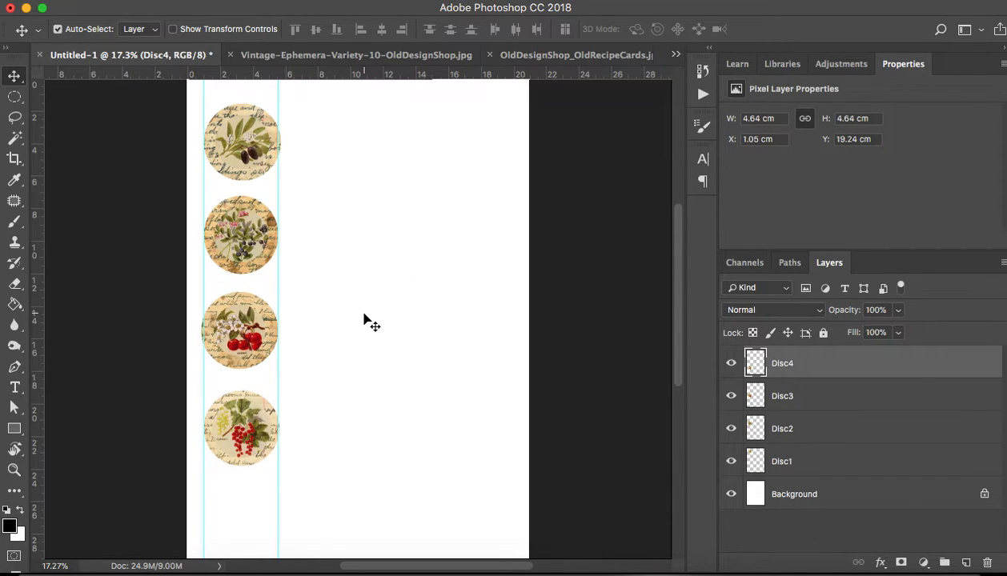
Copy a circle about 7.15 cm wide from the turmeric recipe card in OldDesignShop_OldRecipeCards.jpg and paste it into Untitled-1
left_click(547, 56)
key("super+d")
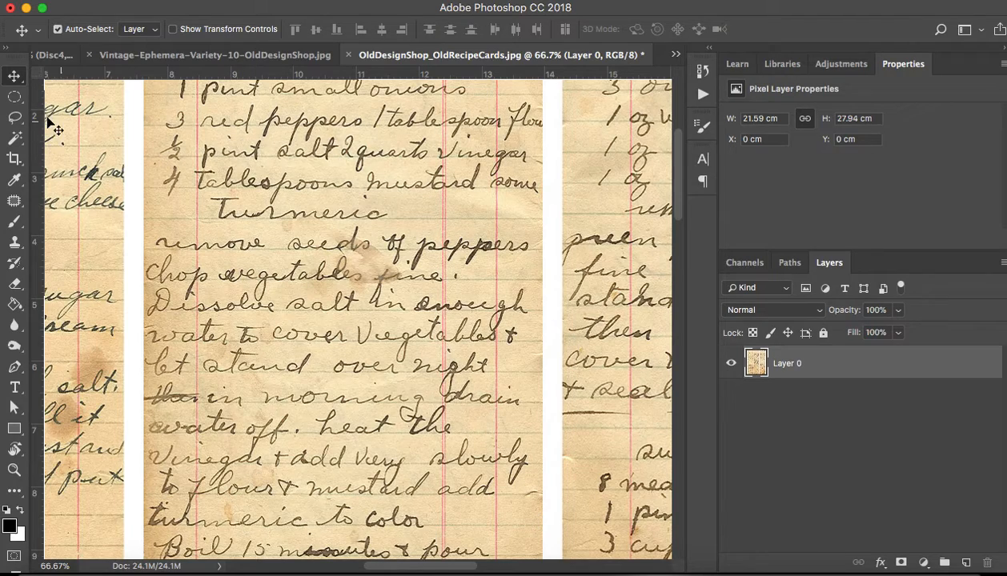
left_click(14, 96)
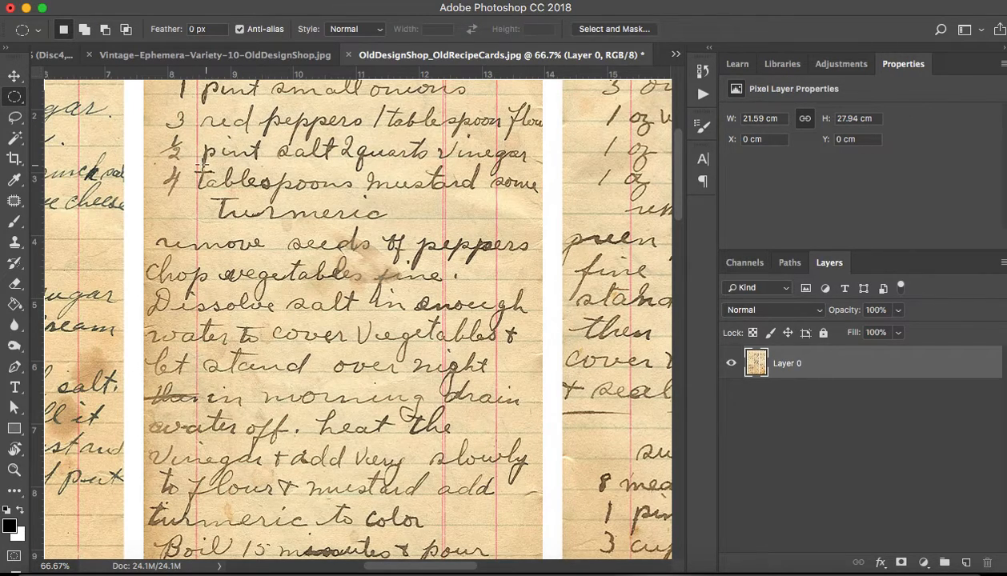
left_click_drag(157, 102, 605, 553)
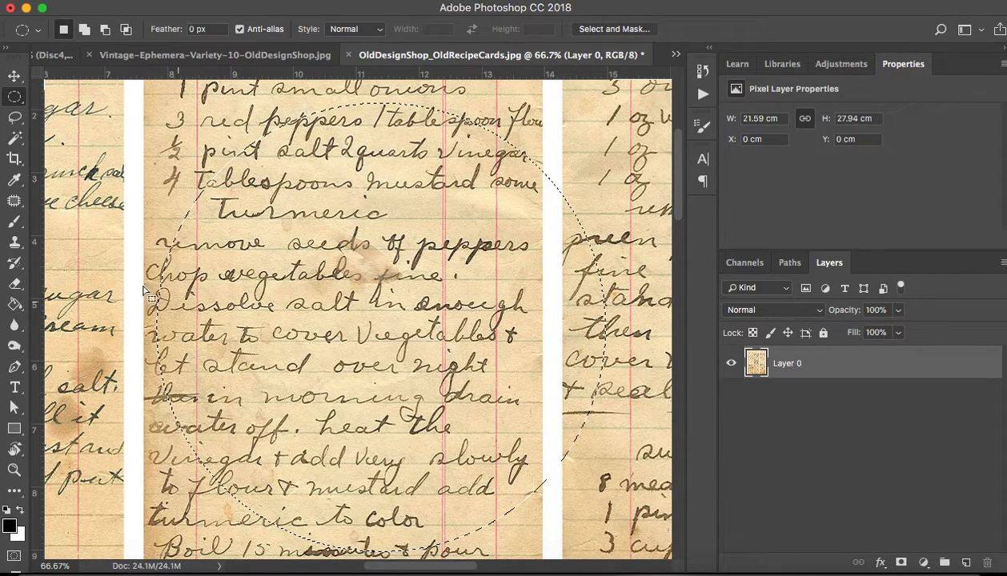
left_click(51, 51)
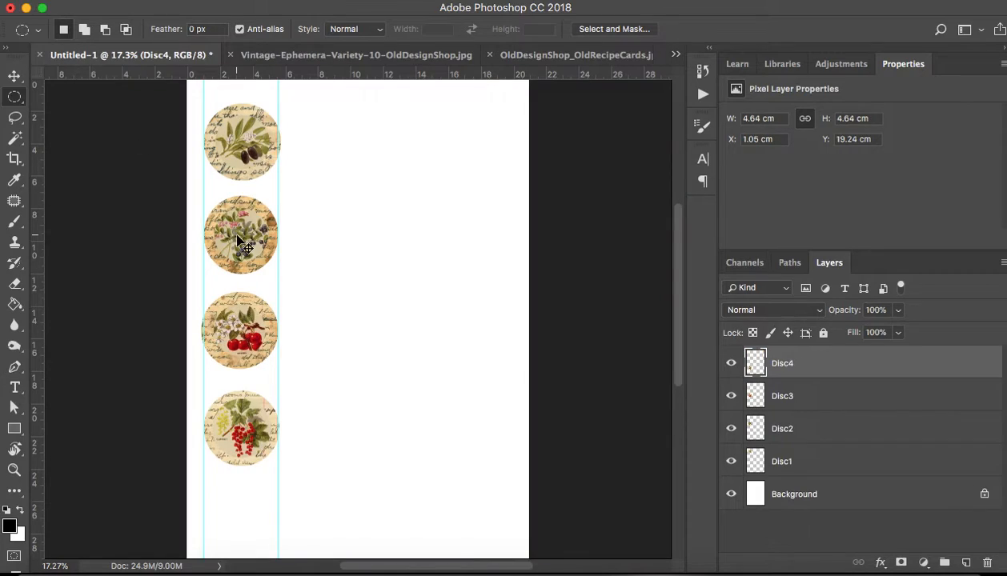
key("ctrl+v")
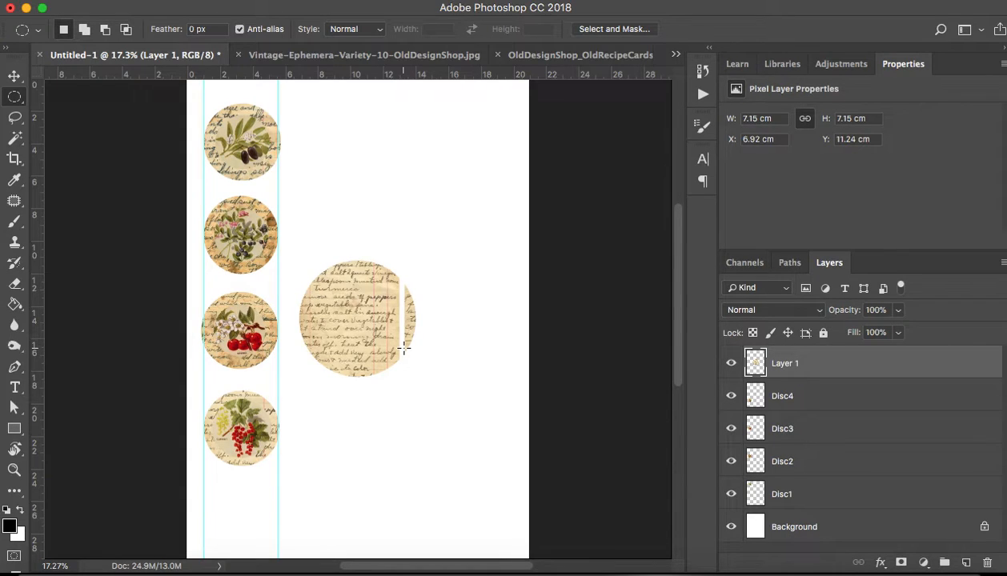
Copy a circle about 3 cm wide around the Grape illustration in Vintage-Ephemera-Variety-10-OldDesignShop.jpg and paste it over the large recipe text disc in Untitled-1
left_click(347, 54)
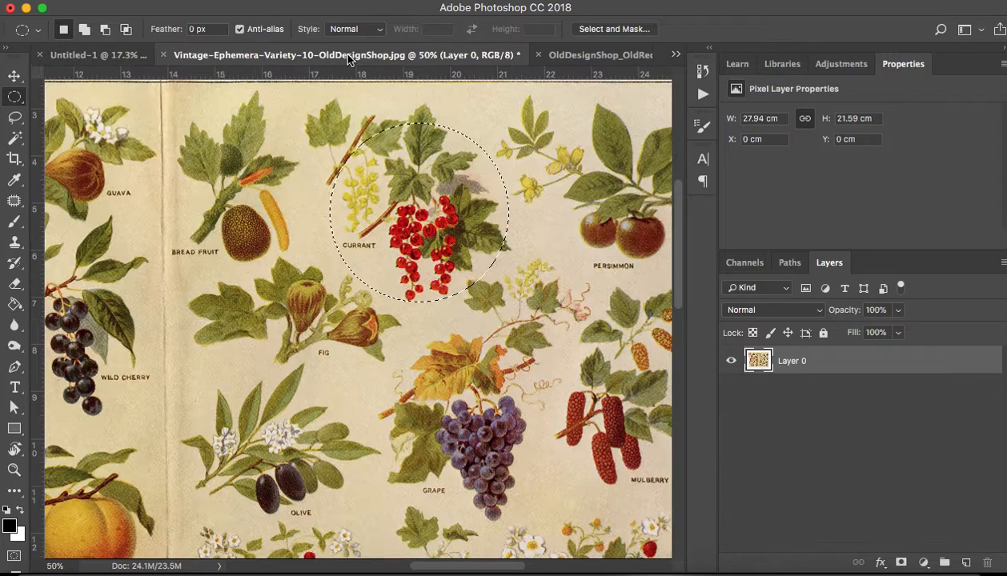
left_click(404, 376)
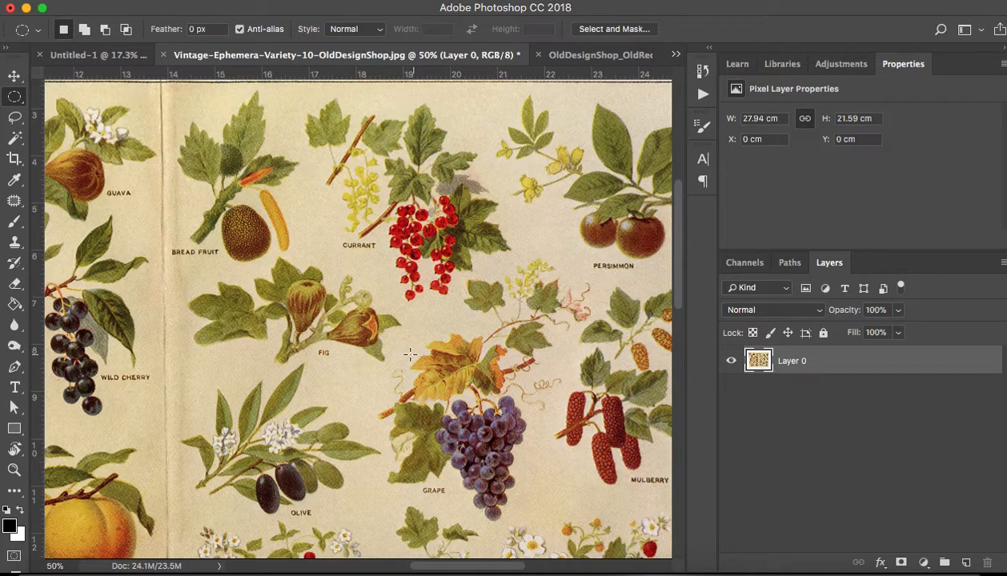
left_click_drag(402, 352, 539, 520)
left_click(92, 54)
key("super+v")
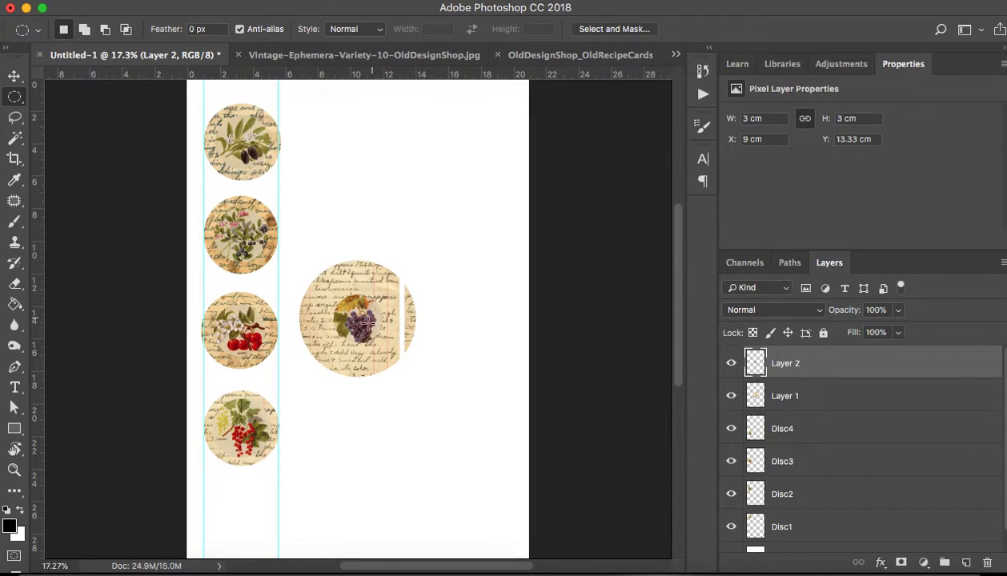
Scale the grape cut-out proportionally to about 170.17% with Free Transform and centre it on the recipe text disc
left_click(14, 76)
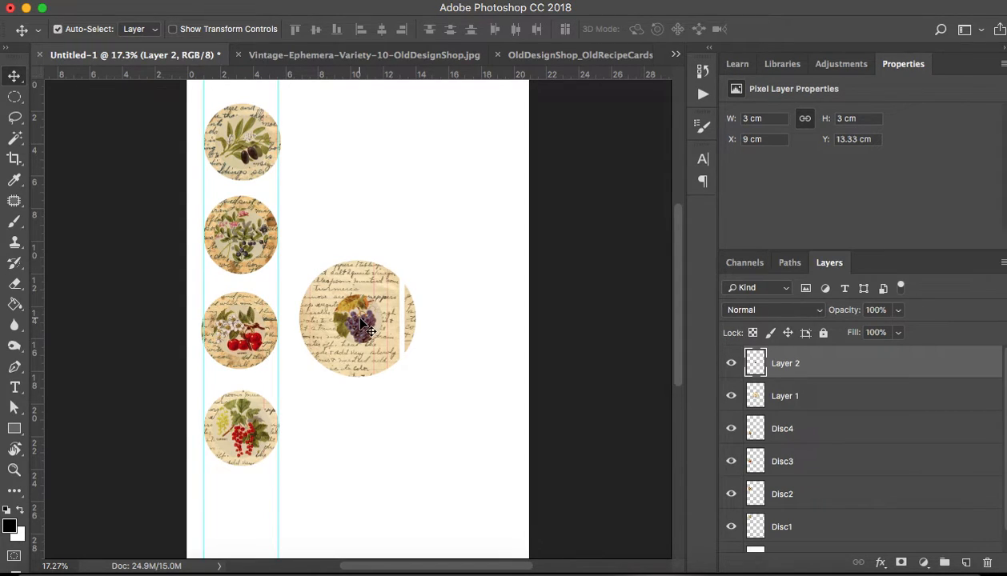
key("ctrl")
key("super+t")
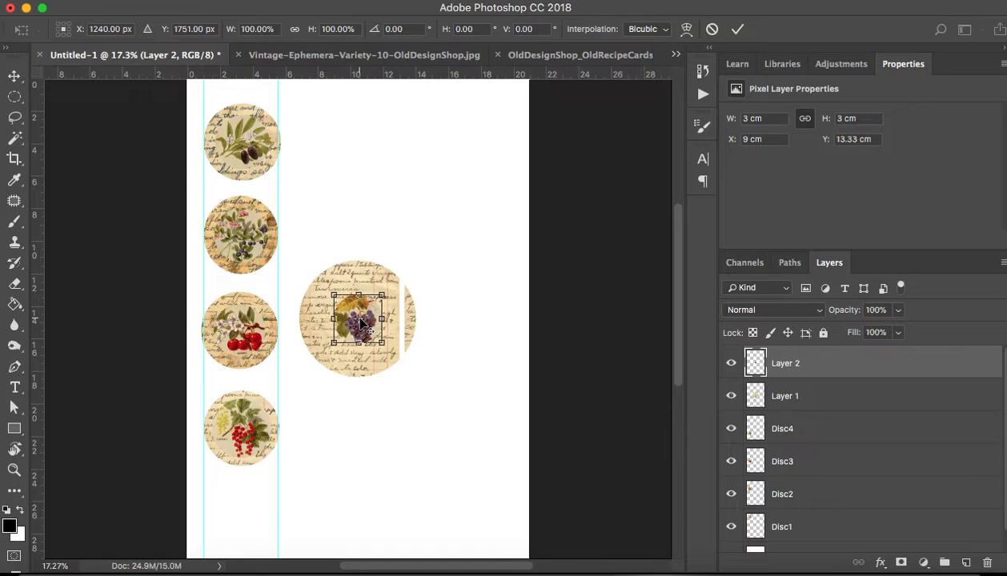
left_click(295, 31)
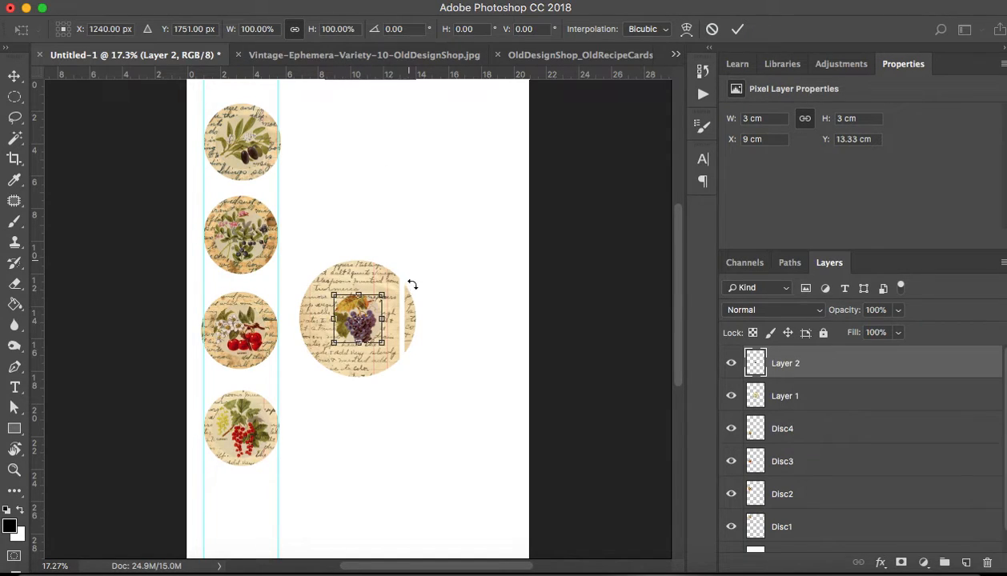
left_click_drag(381, 295, 423, 266)
mouse_move(393, 321)
left_mouse_down()
mouse_move(369, 336)
mouse_move(385, 341)
left_mouse_up()
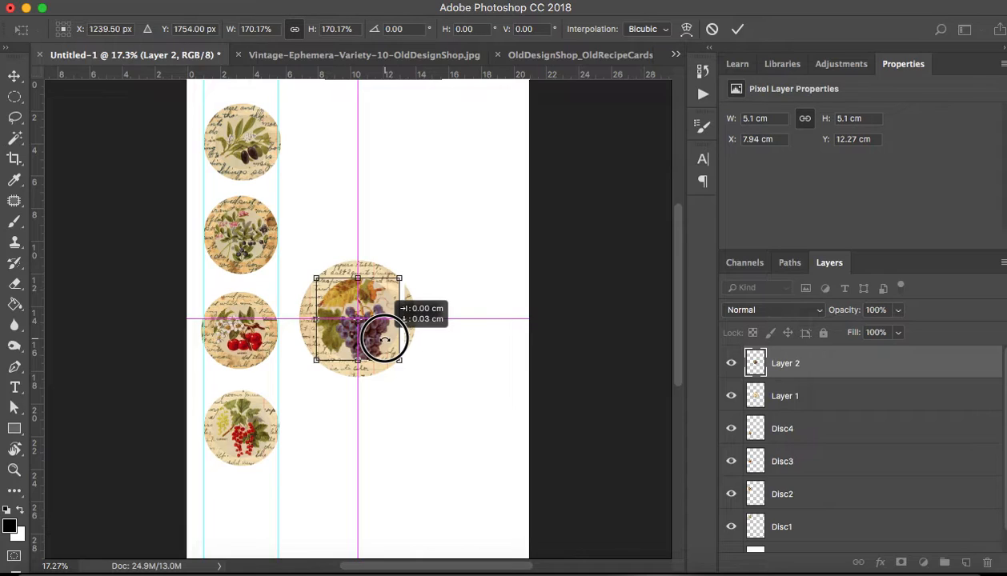
left_click_drag(385, 341, 385, 344)
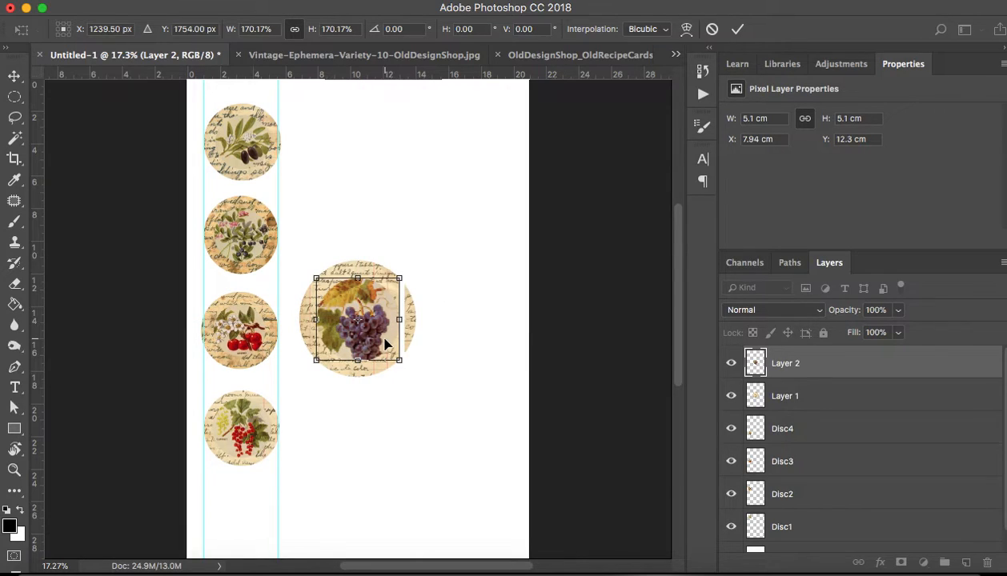
key("Return")
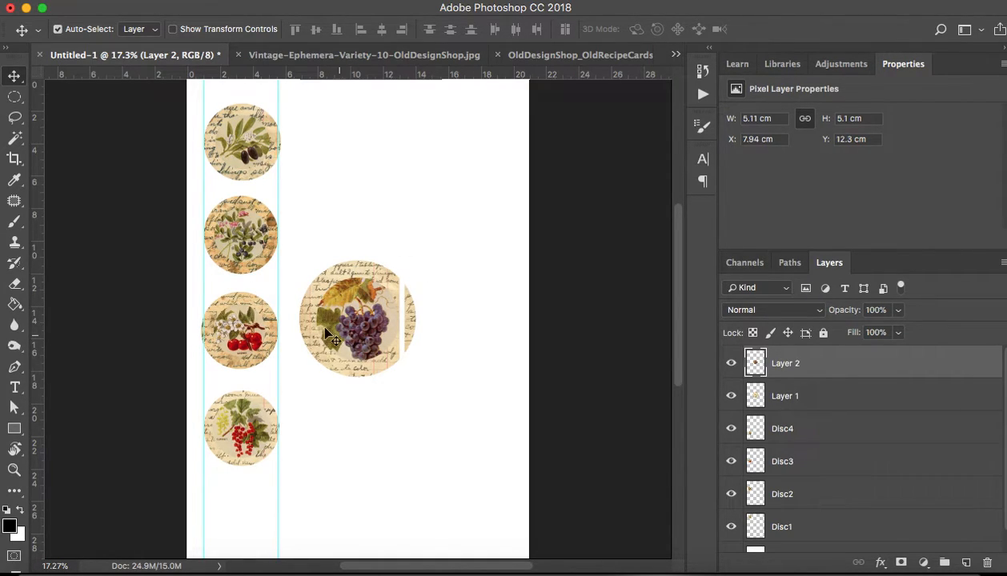
Merge the grape cut-out and the large recipe text disc beneath it into one layer
left_click(815, 397, "shift")
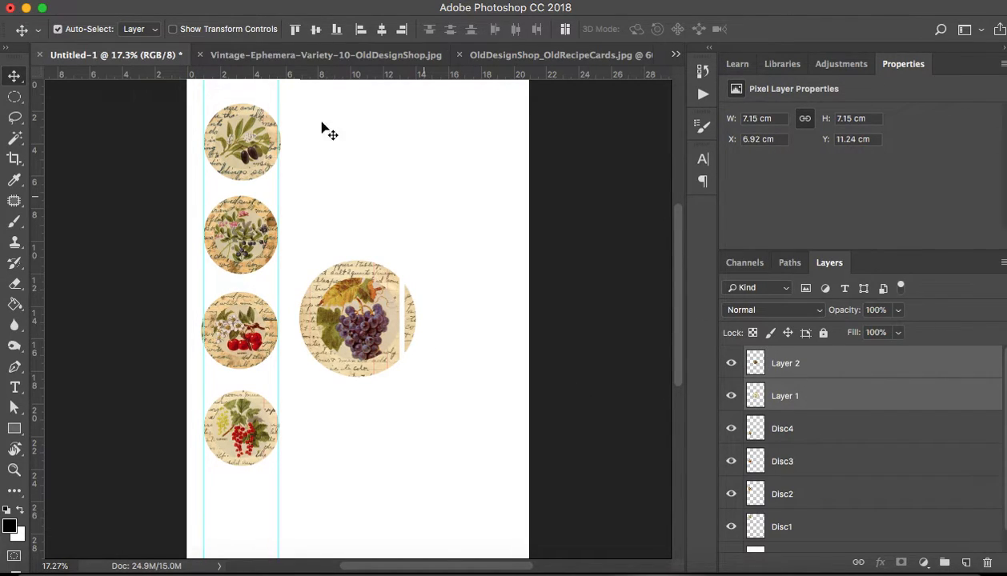
left_click(258, 2)
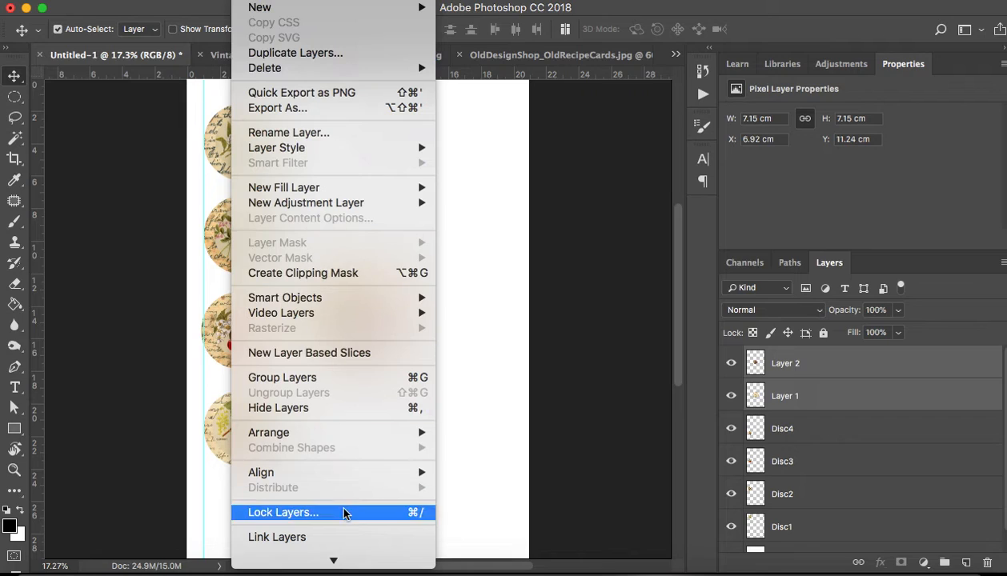
mouse_move(332, 561)
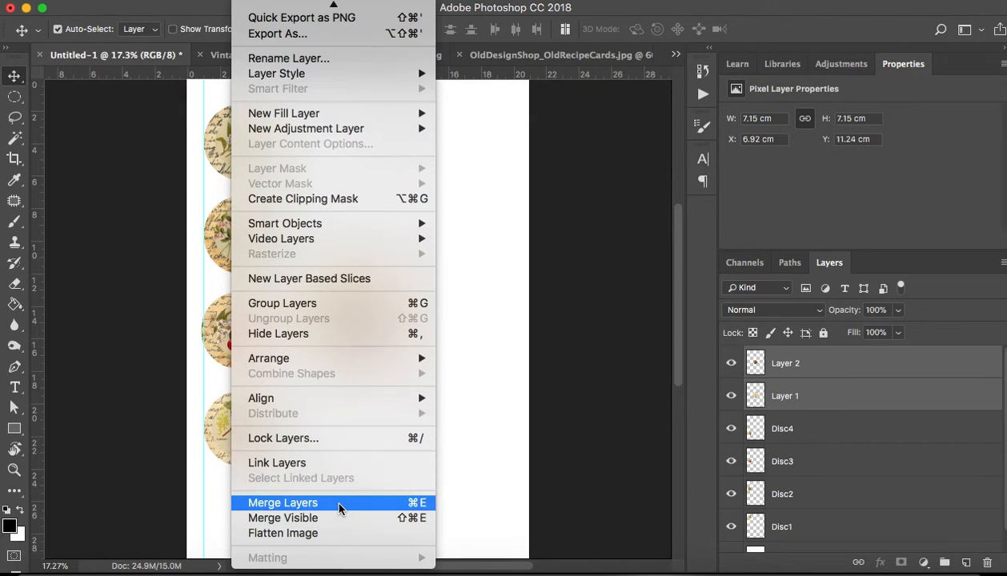
left_click(333, 496)
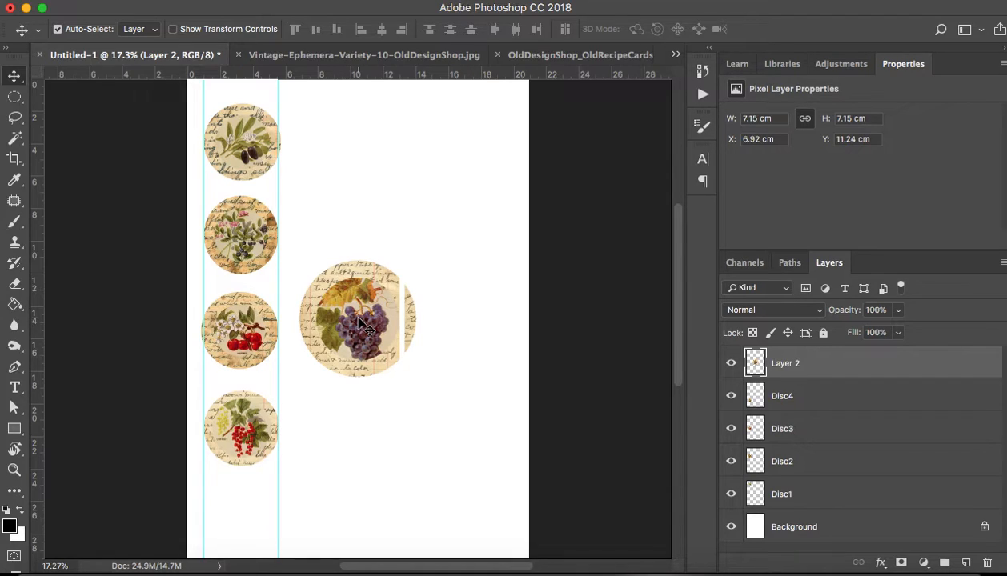
Move the grape disc beside the olive disc and scale it proportionally to about 67.80% between horizontal guides at the olive disc's upper and lower edges
left_click_drag(362, 324, 353, 150)
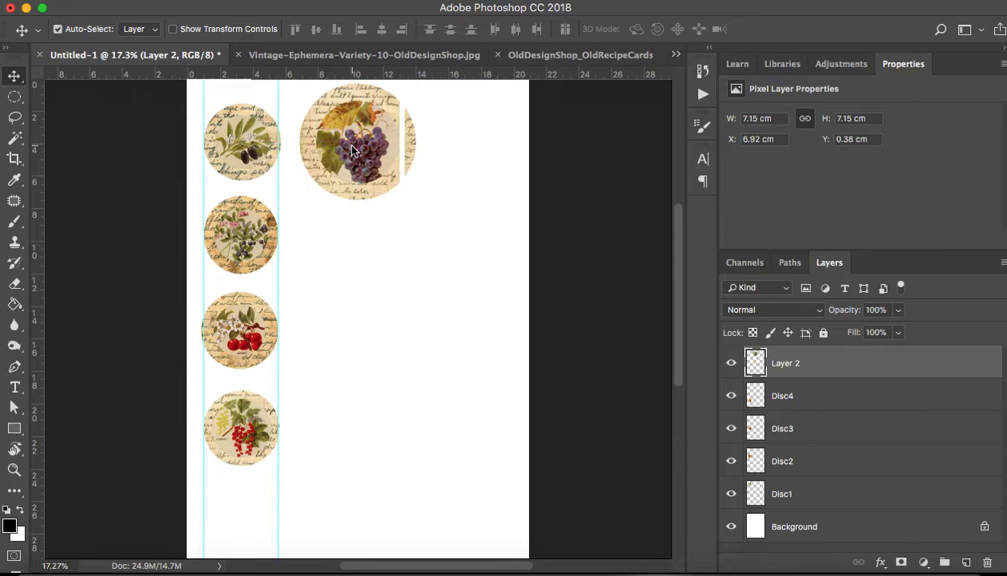
key("super+t")
left_click(293, 30)
left_click_drag(415, 85, 387, 113)
left_click_drag(365, 74, 379, 182)
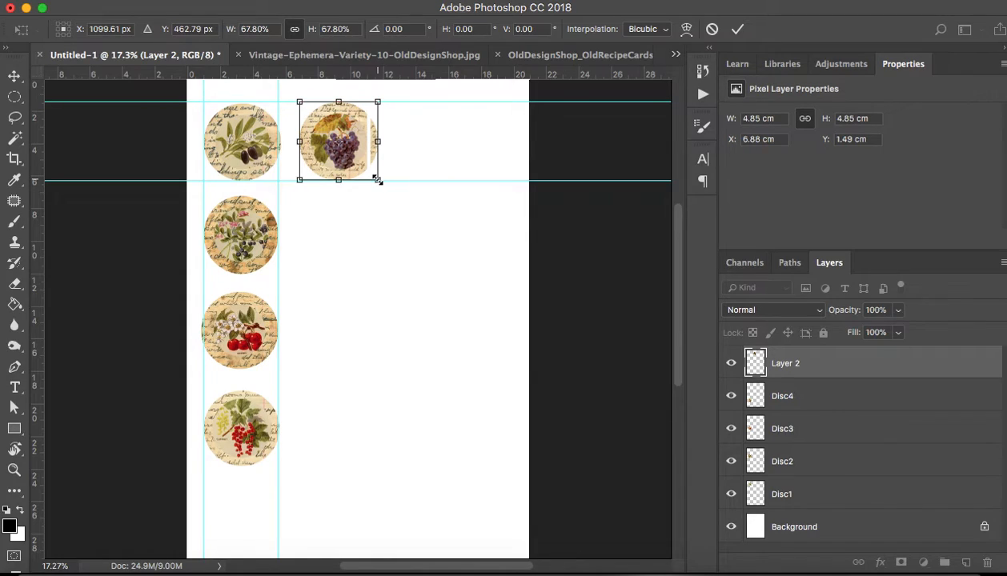
key("Return")
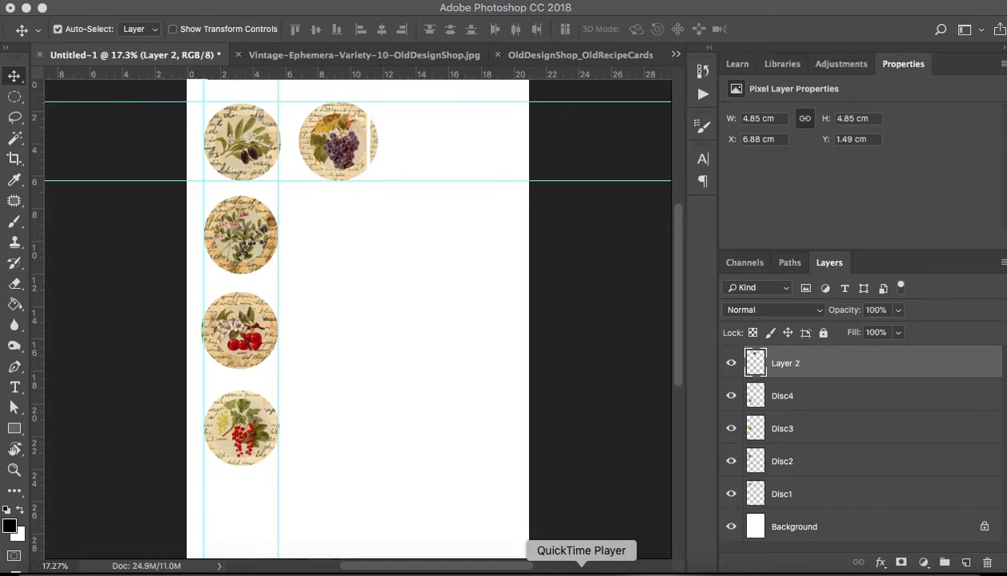
left_click(102, 4)
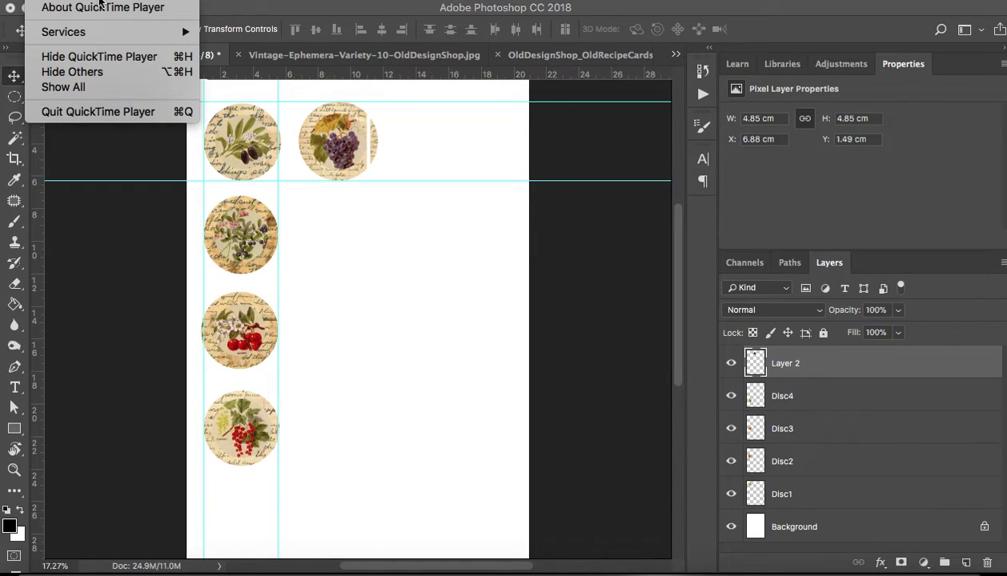
left_click(101, 3)
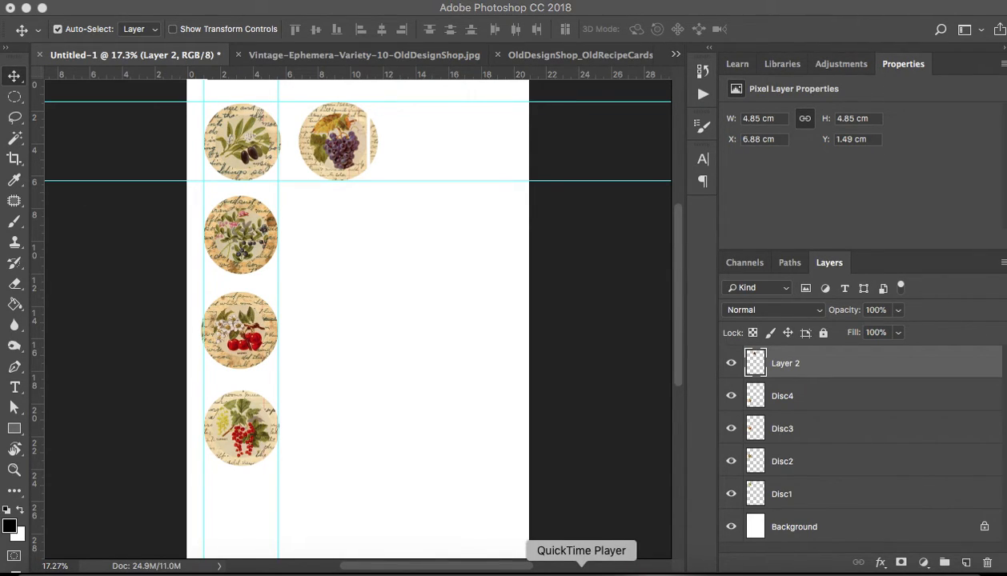
left_click(581, 574)
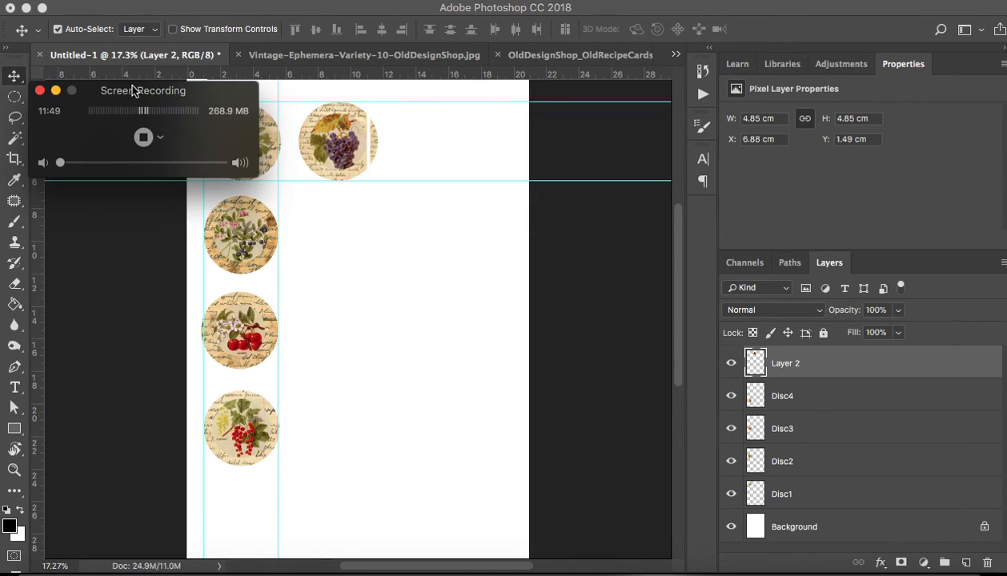